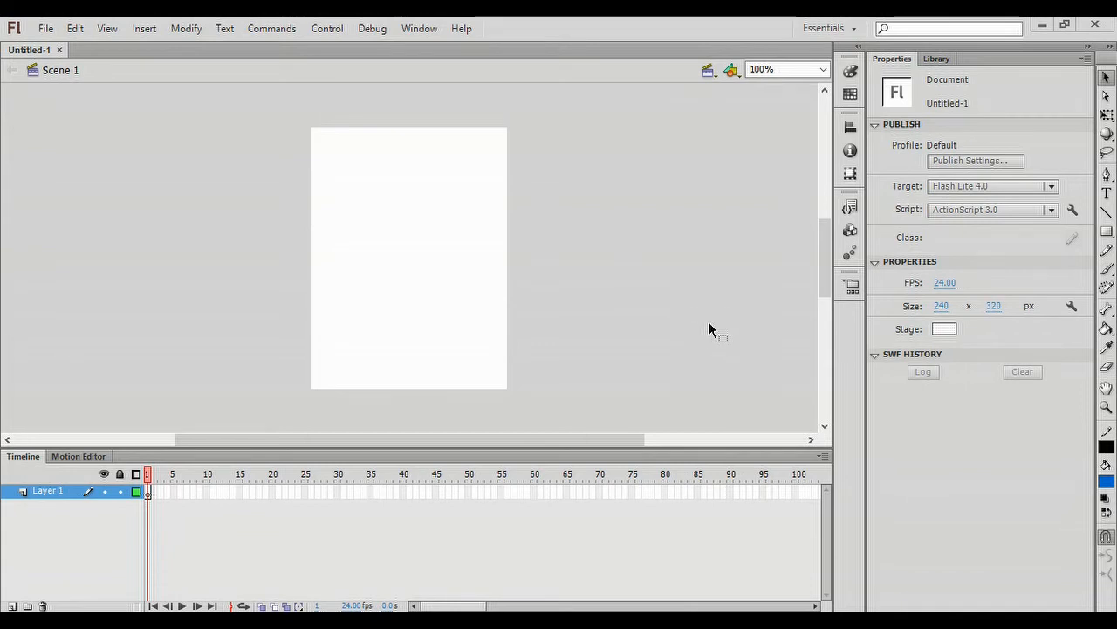
Draw a blue rectangle with a black outline, about 151 by 93 px, in the upper part of the stage.
click(1107, 232)
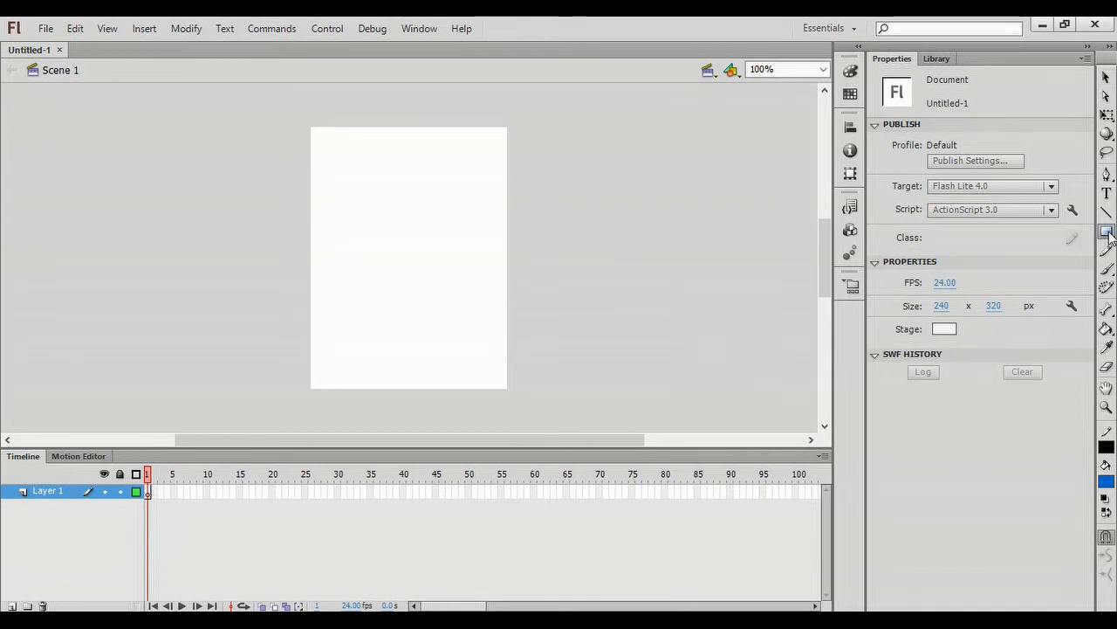
drag(327, 173, 452, 250)
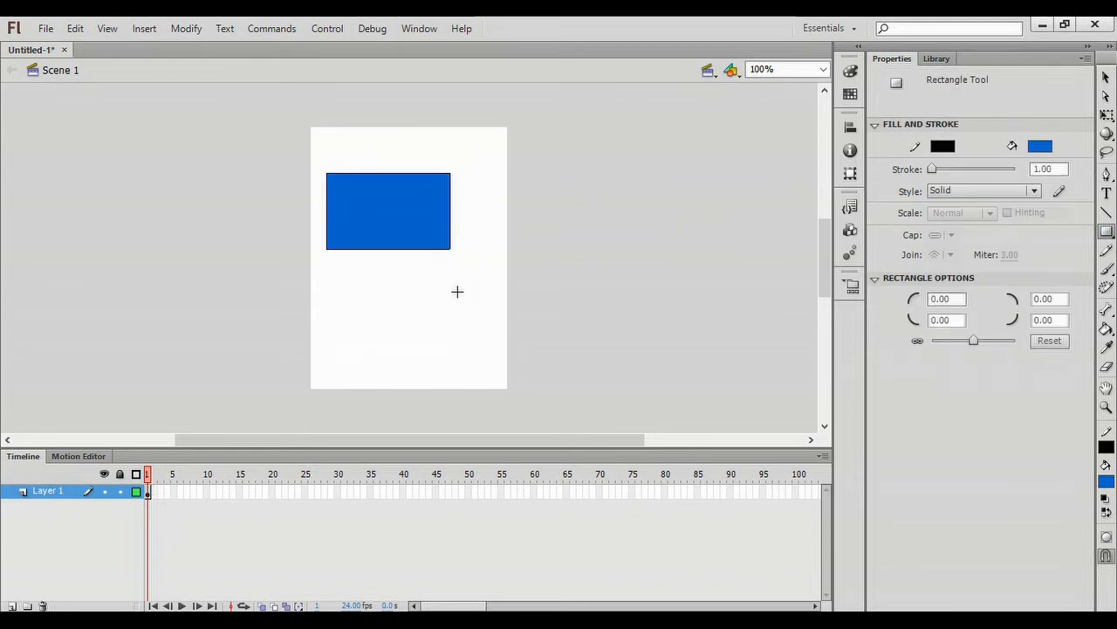
Convert the whole rectangle, fill and outline, into a Graphic symbol named "Demo 1".
click(1106, 79)
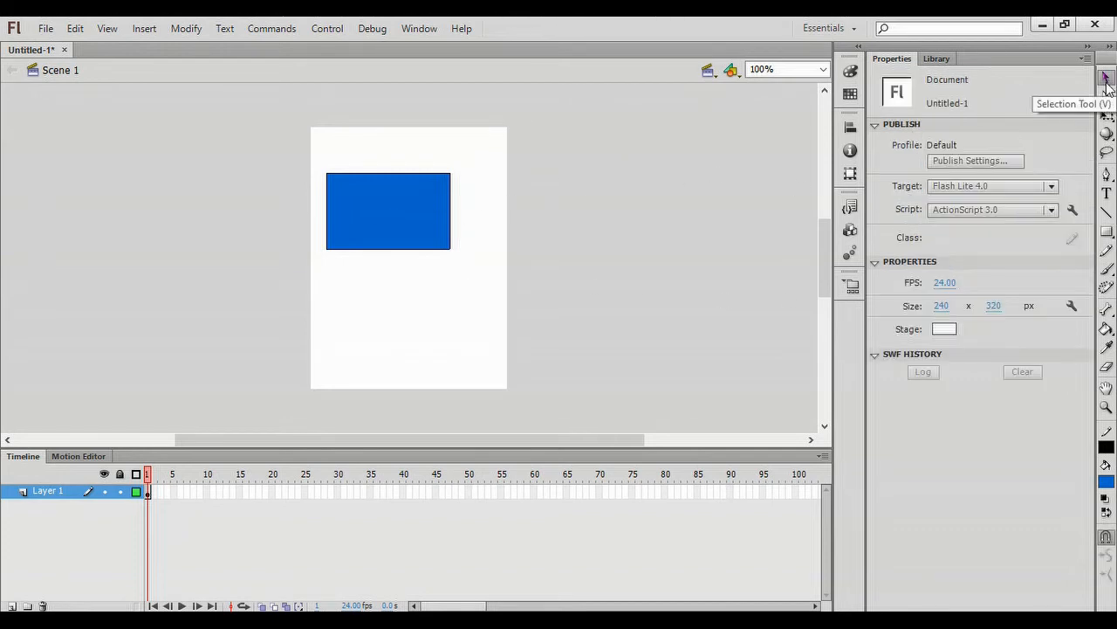
drag(308, 140, 504, 303)
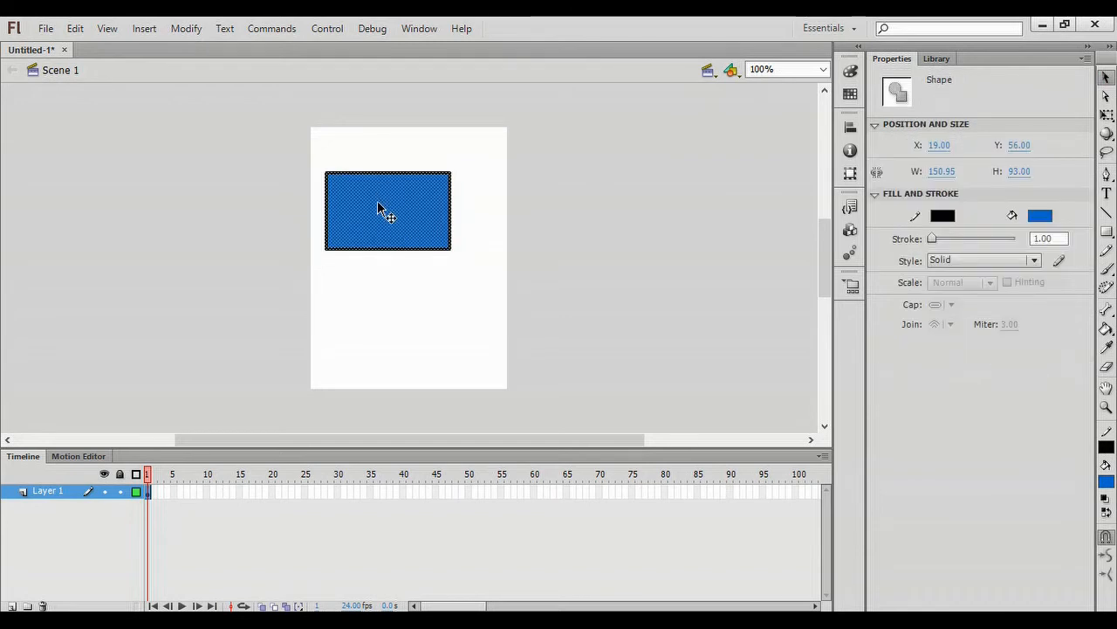
click(187, 29)
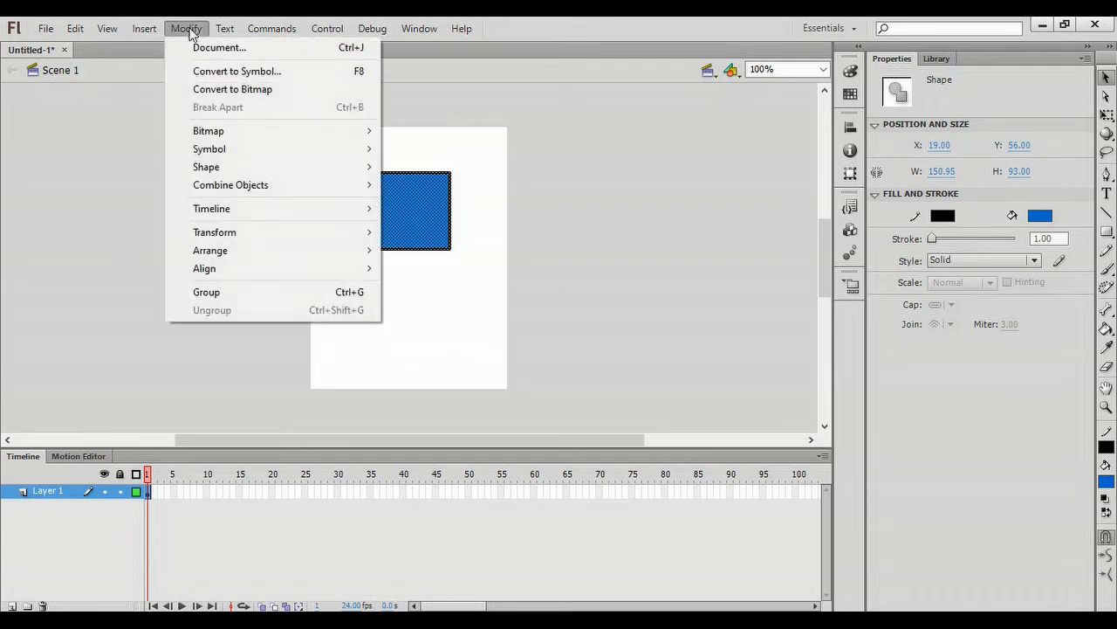
click(214, 74)
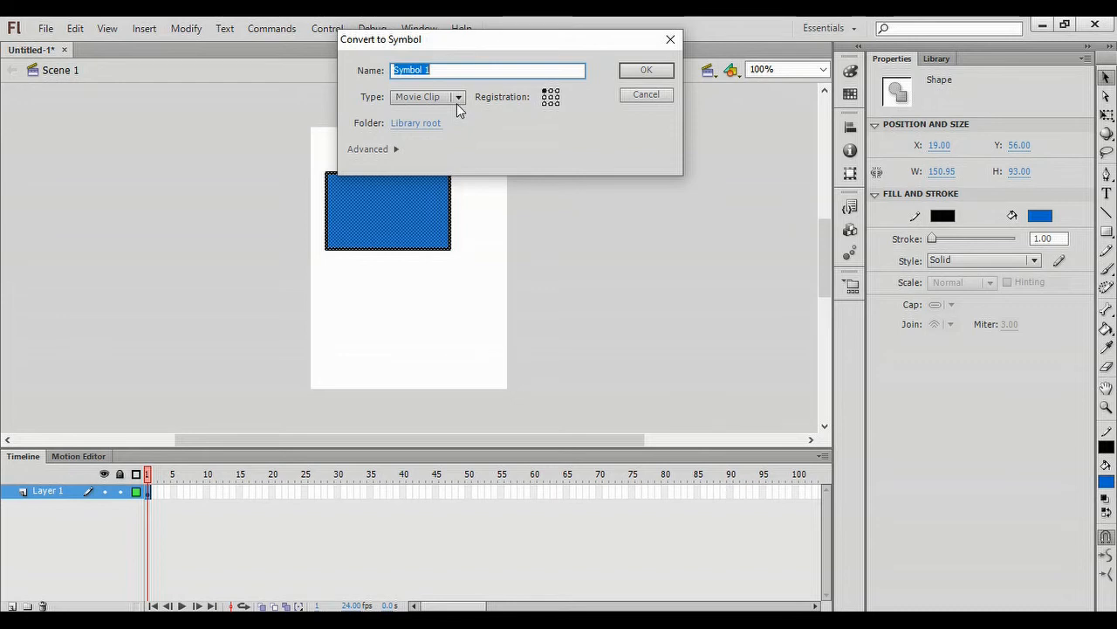
text(Rect)
key(BackSpace)
key(BackSpace)
key(BackSpace)
key(BackSpace)
text(Demo 1)
click(457, 97)
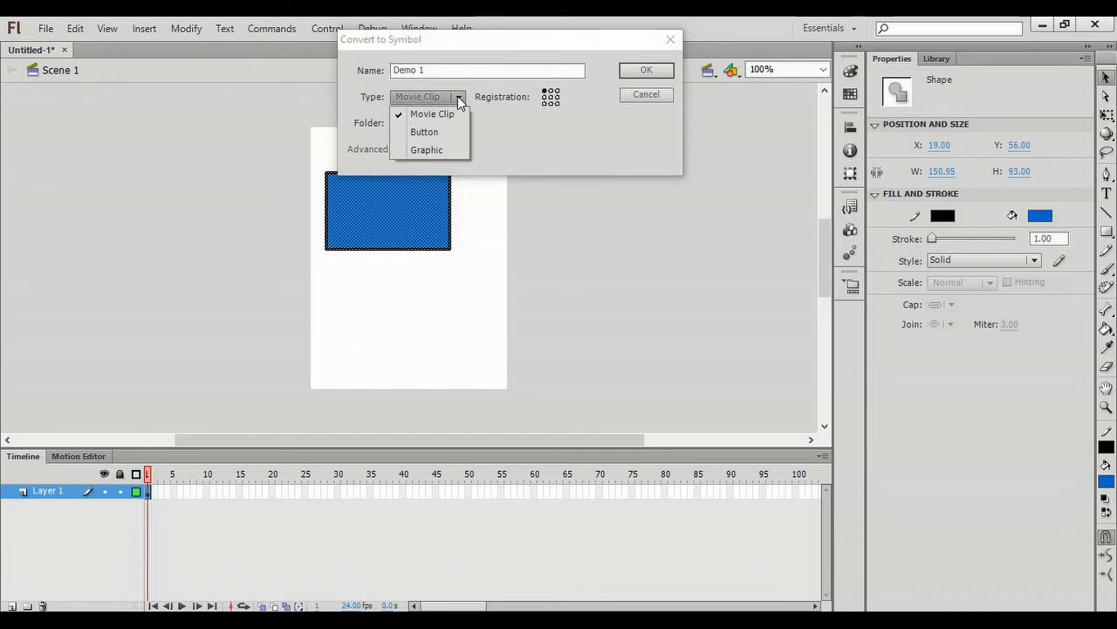
click(445, 151)
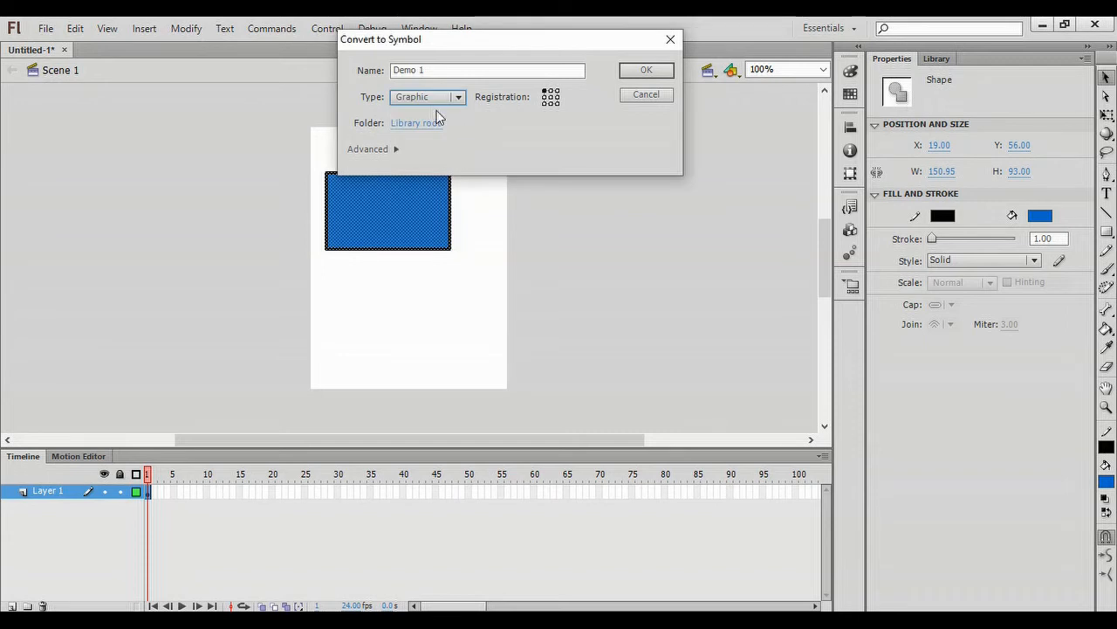
click(643, 72)
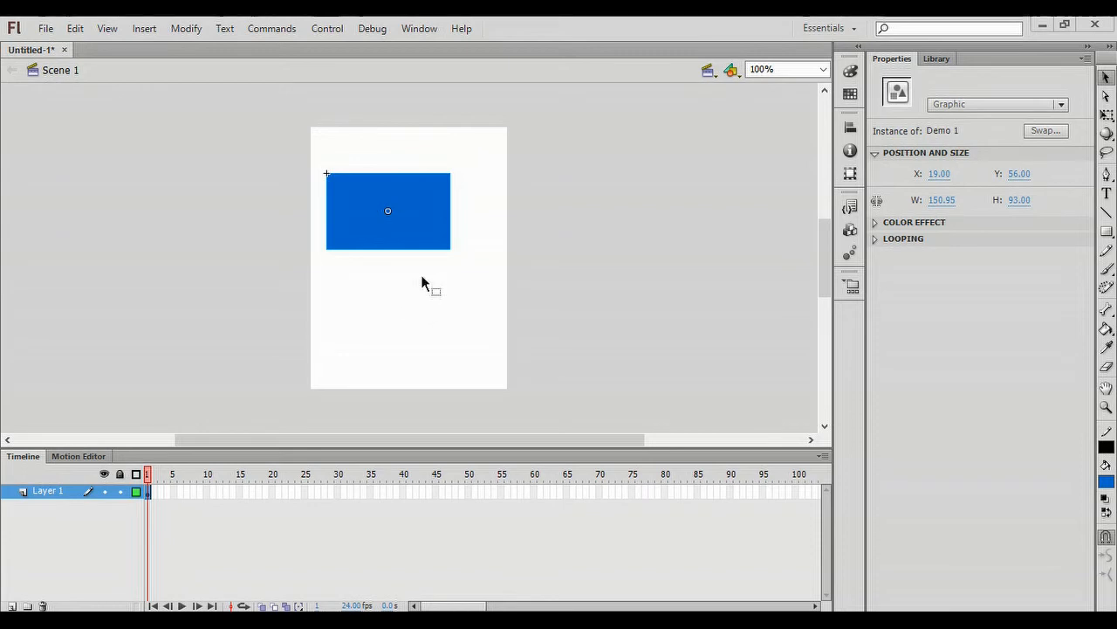
Place a second instance of the Demo 1 symbol from the library on the stage below the first rectangle.
click(414, 30)
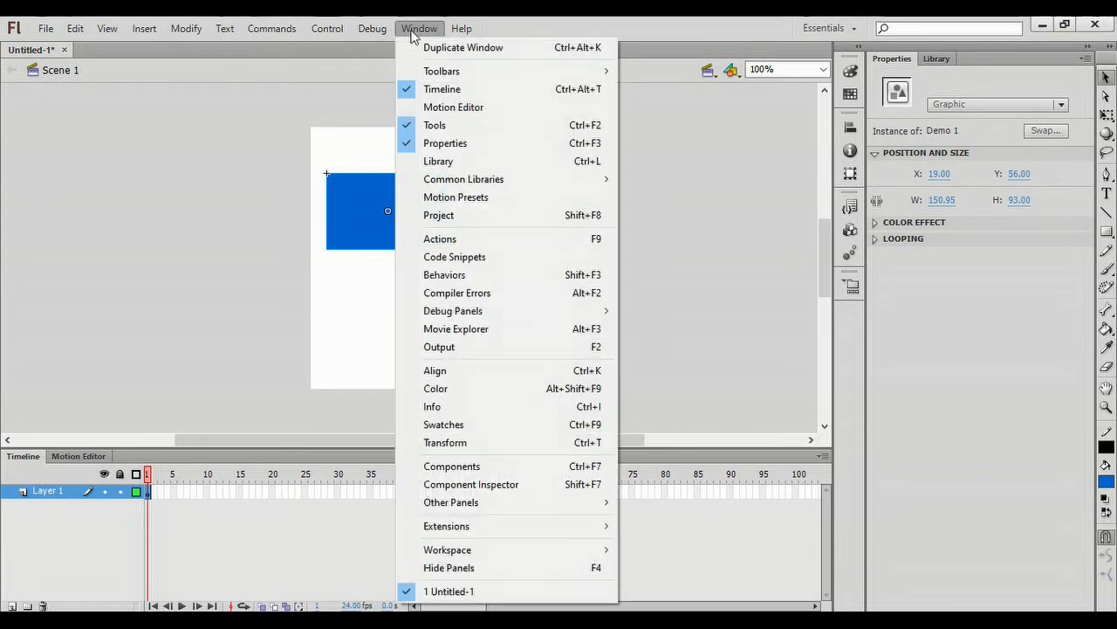
click(460, 166)
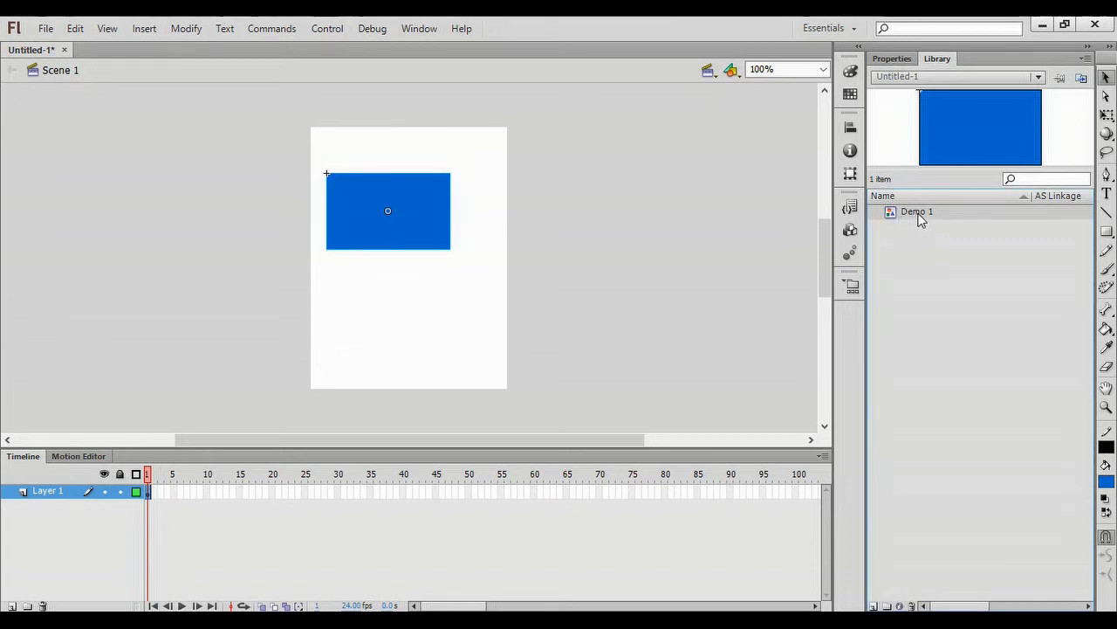
drag(924, 214, 394, 307)
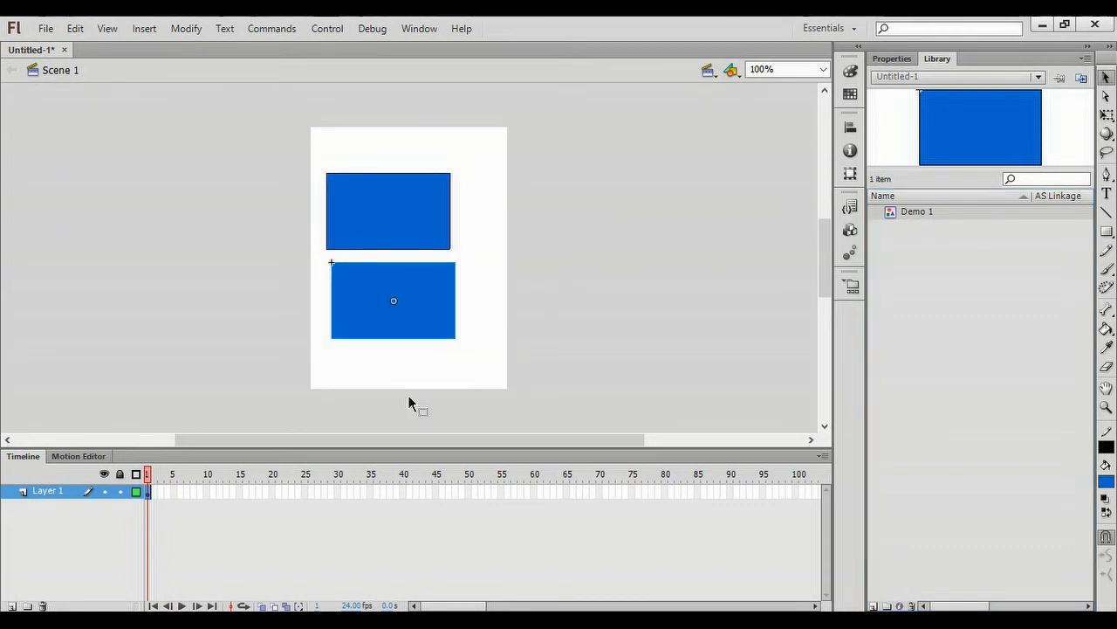
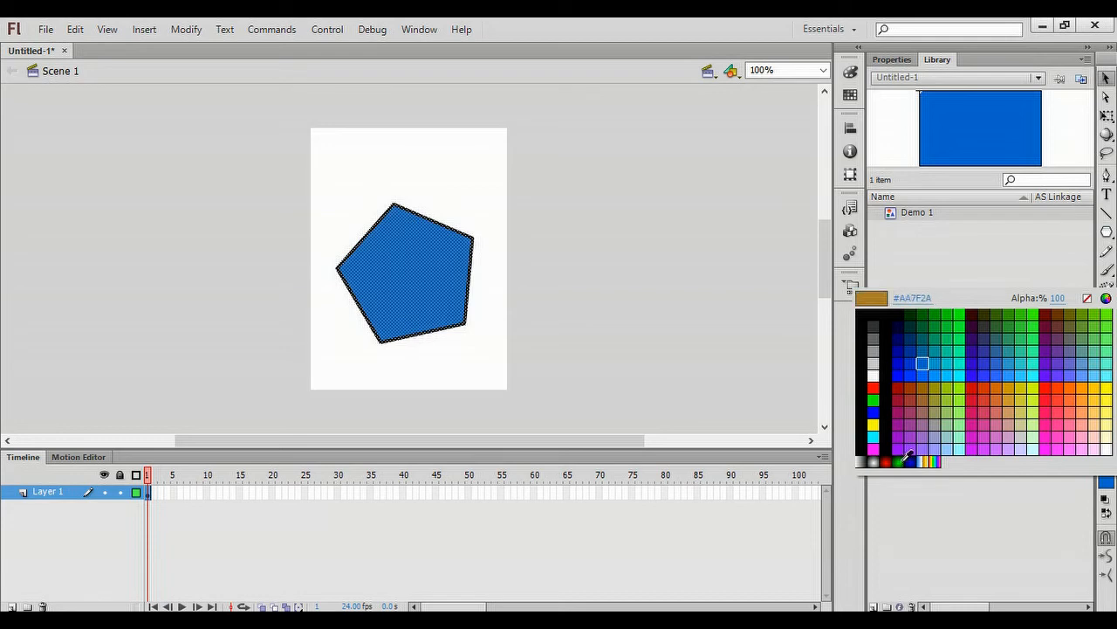
Try the preset green radial, white-to-black radial and blue-gold linear gradients as the pentagon's fill.
click(900, 461)
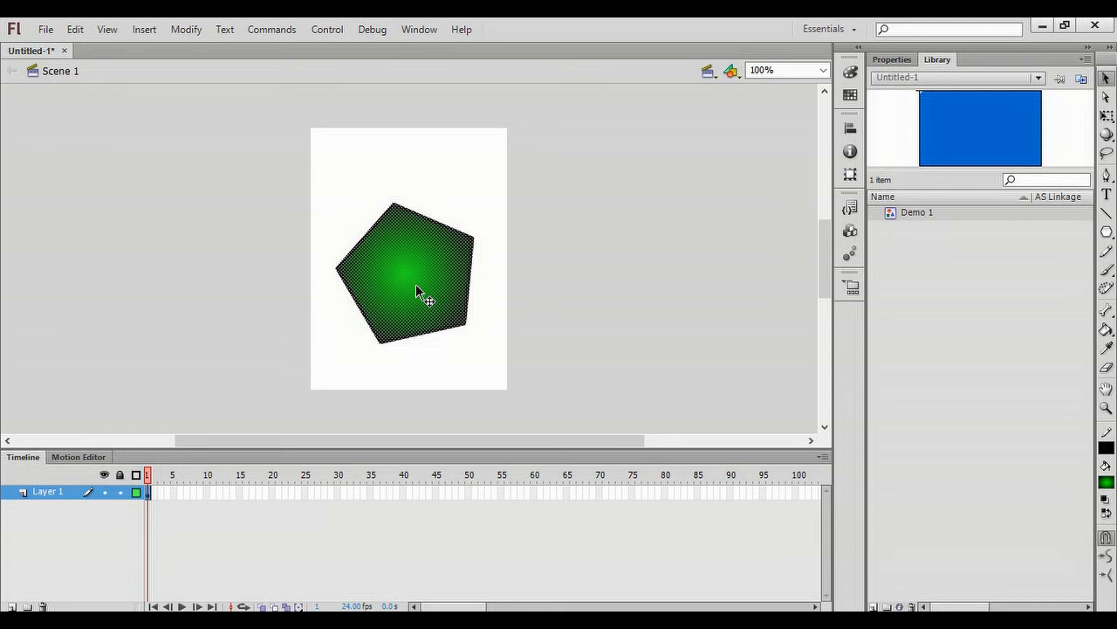
click(1106, 481)
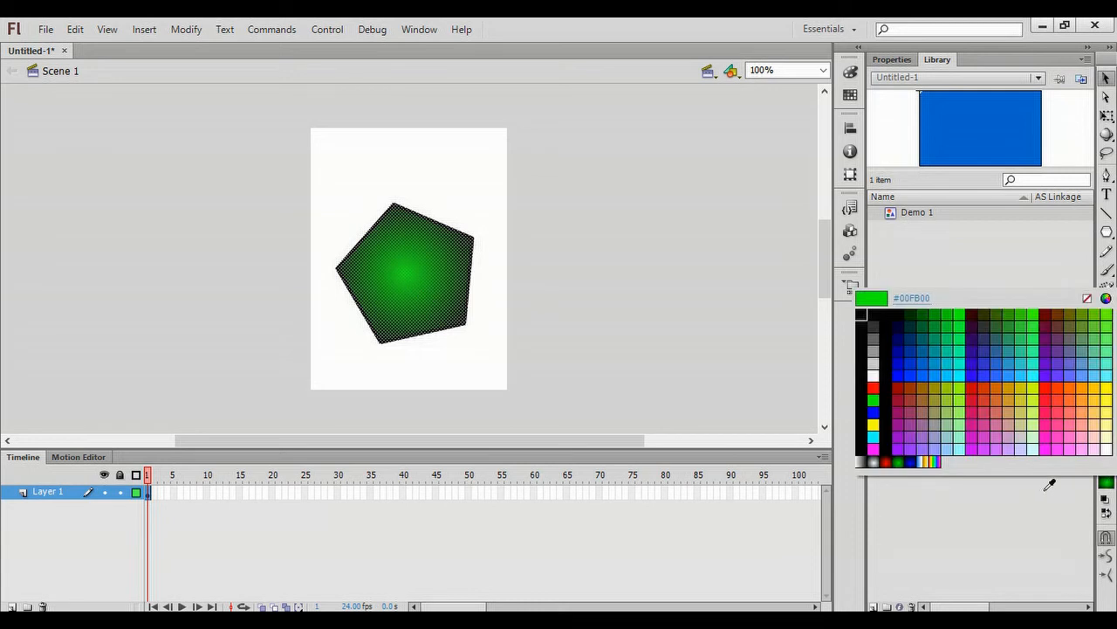
click(874, 462)
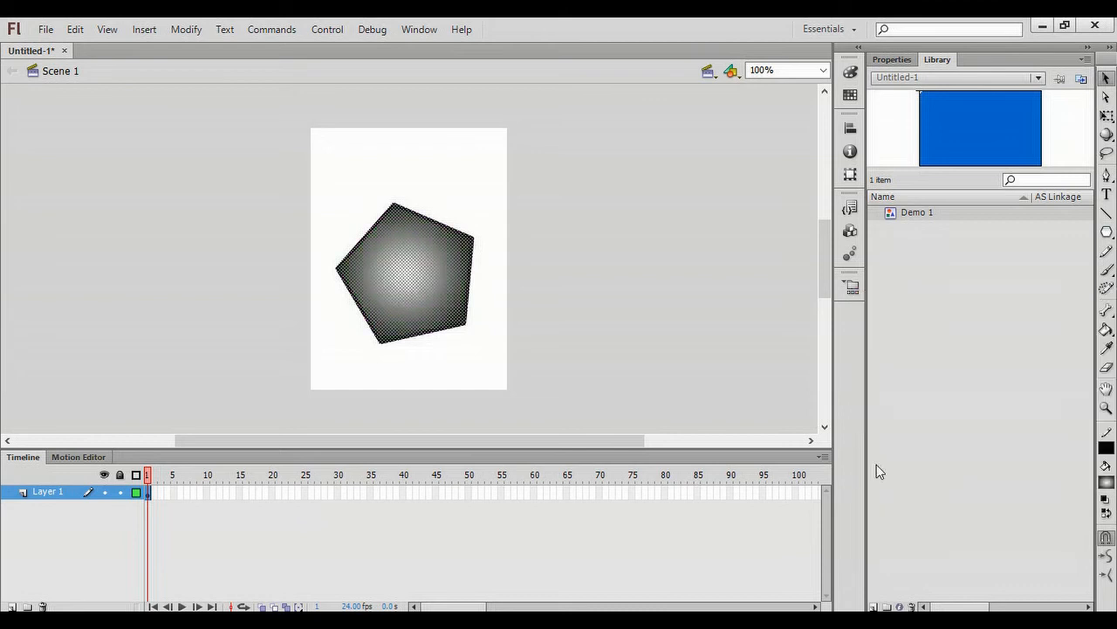
click(1106, 482)
click(928, 462)
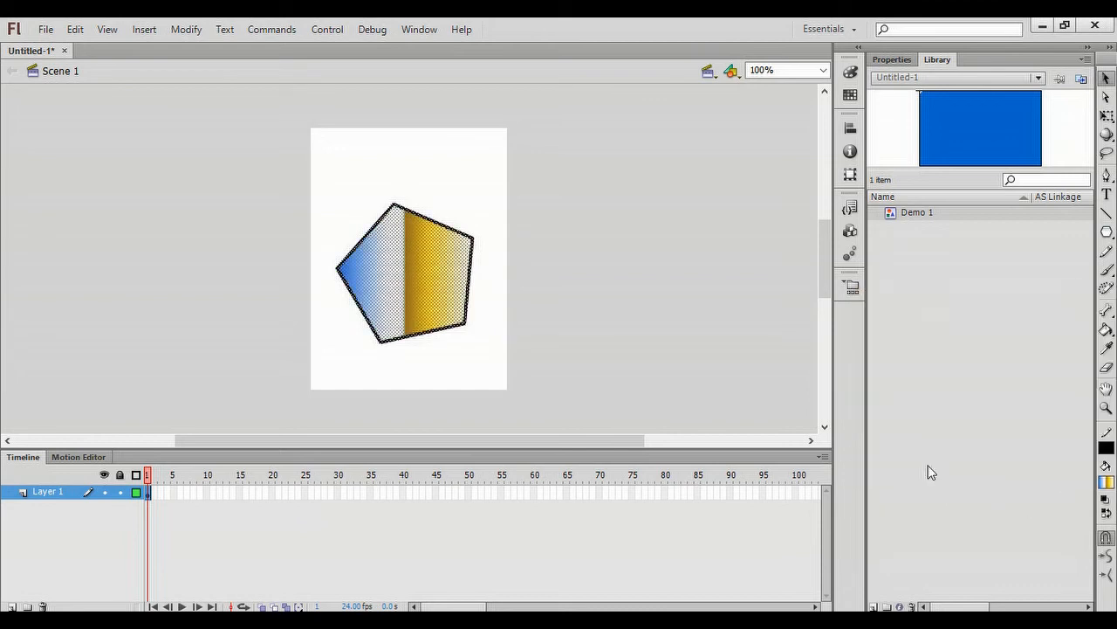
Fill the pentagon with the preset rainbow linear gradient.
click(1107, 481)
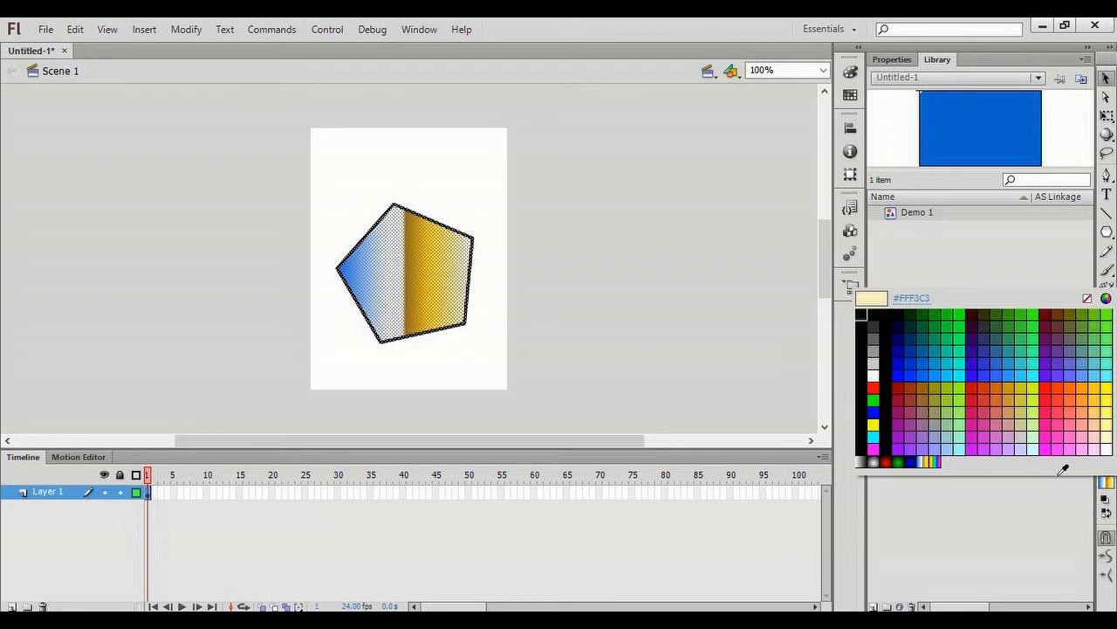
click(938, 463)
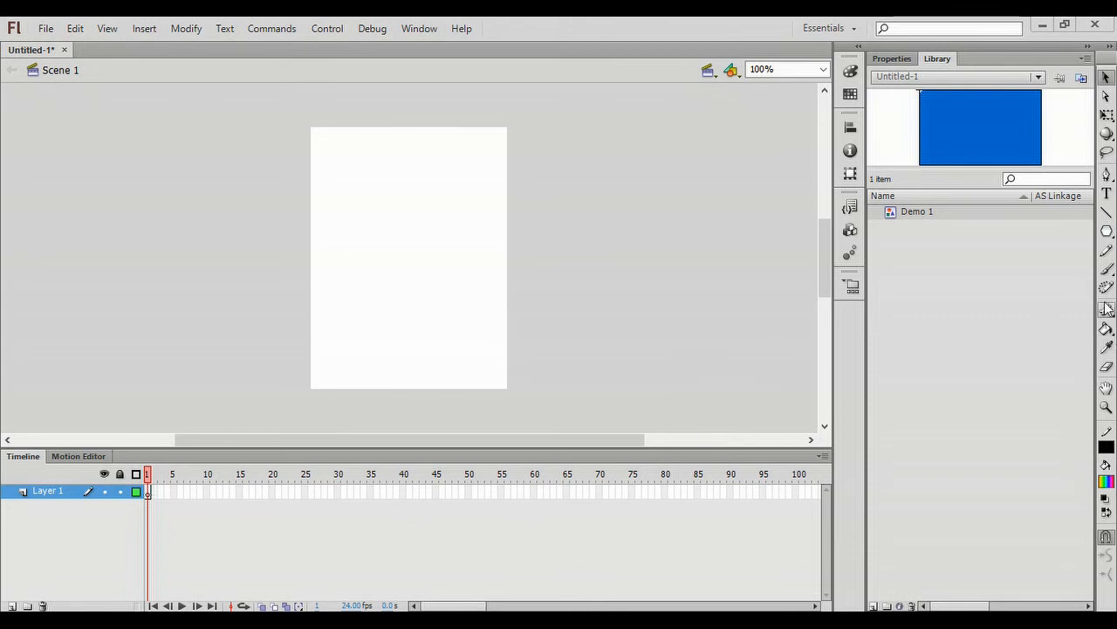
Draw an oval filled with the rainbow gradient in the upper middle of the empty stage using the Oval tool.
click(1108, 232)
click(987, 251)
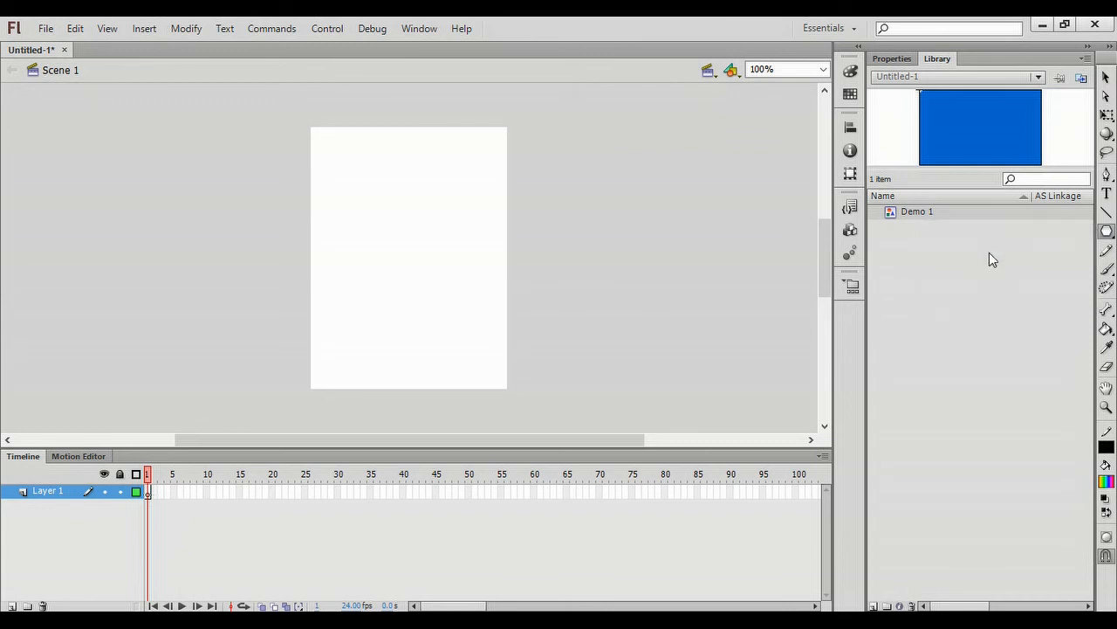
drag(346, 179, 464, 284)
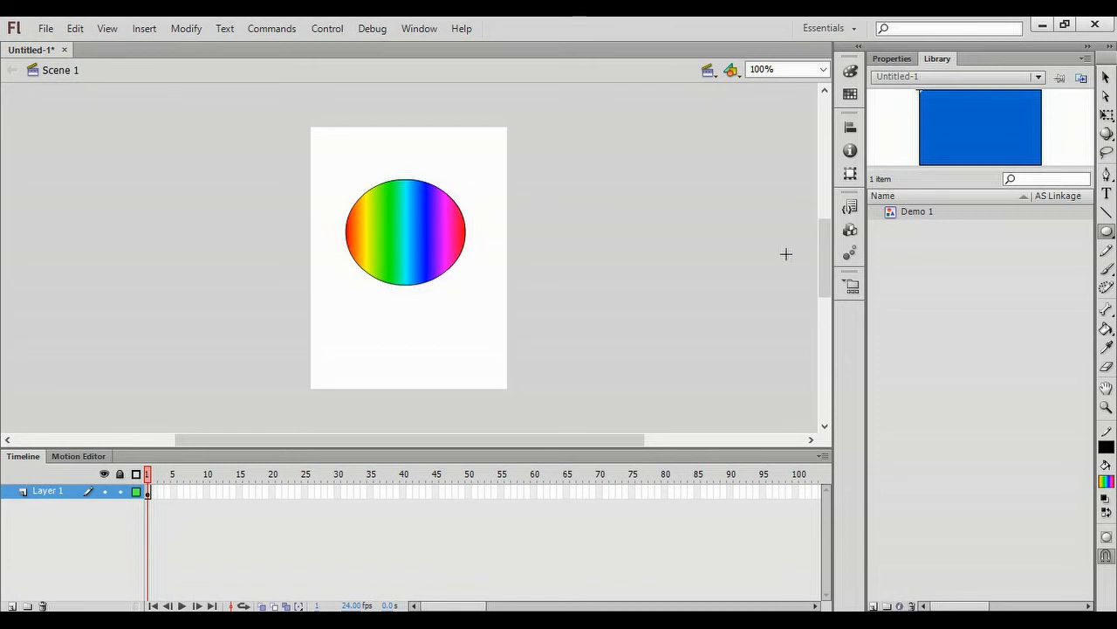
Change the whole oval's fill type from linear to radial gradient in the color settings.
click(1106, 77)
drag(329, 166, 544, 337)
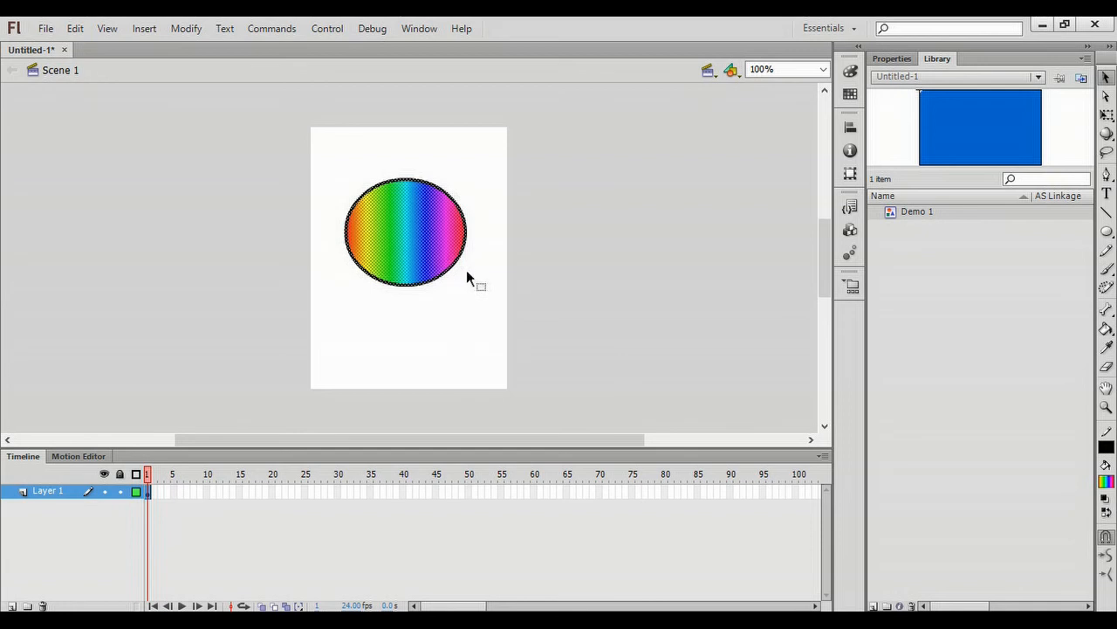
click(427, 29)
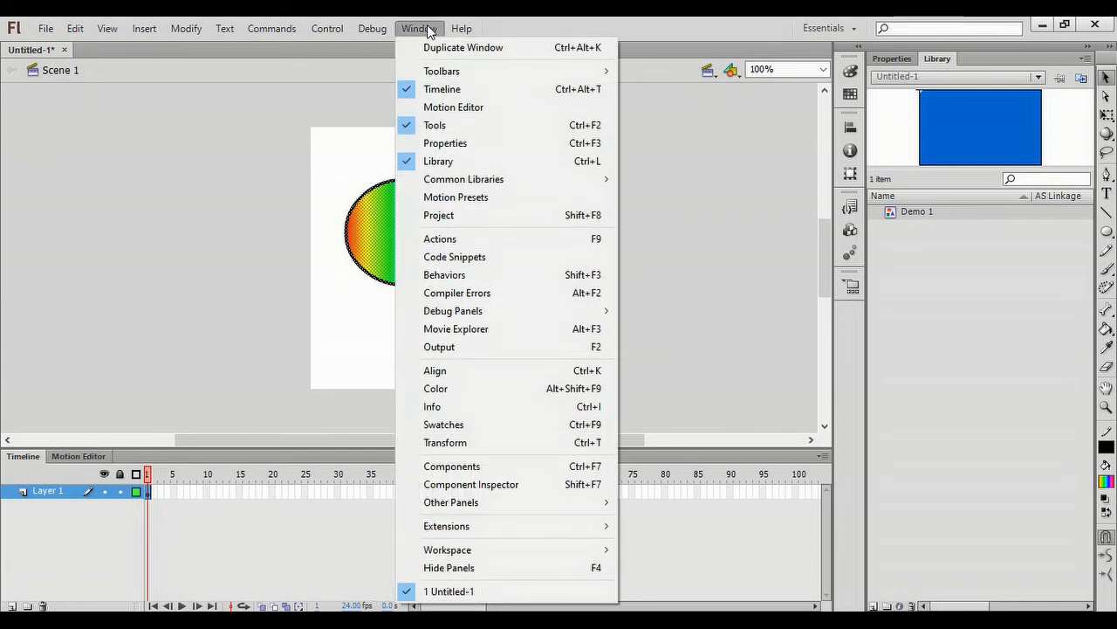
click(451, 394)
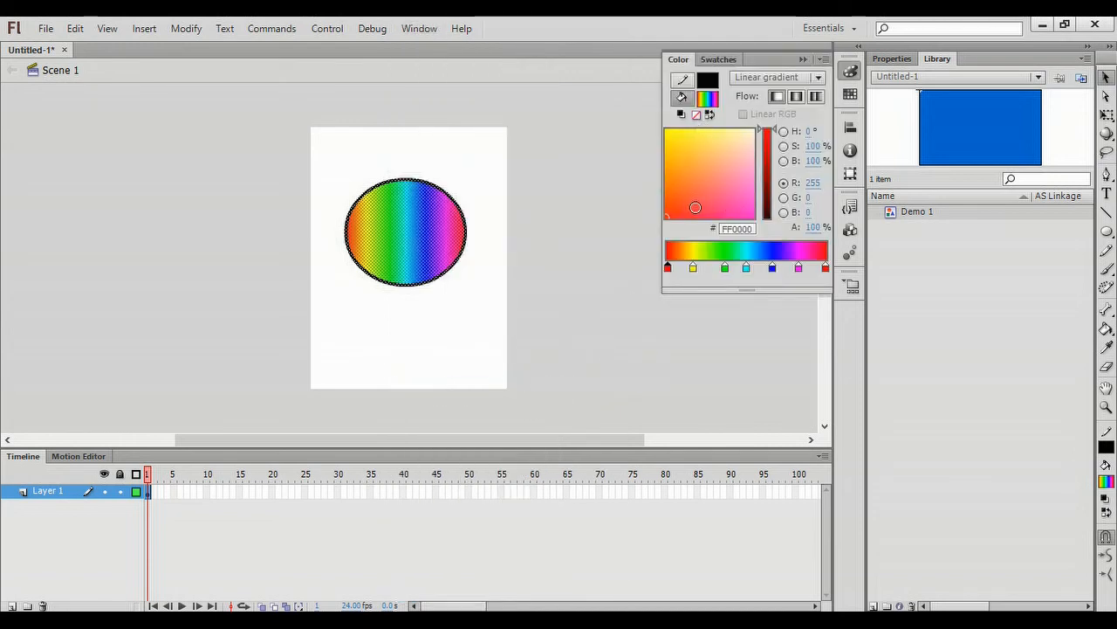
click(752, 82)
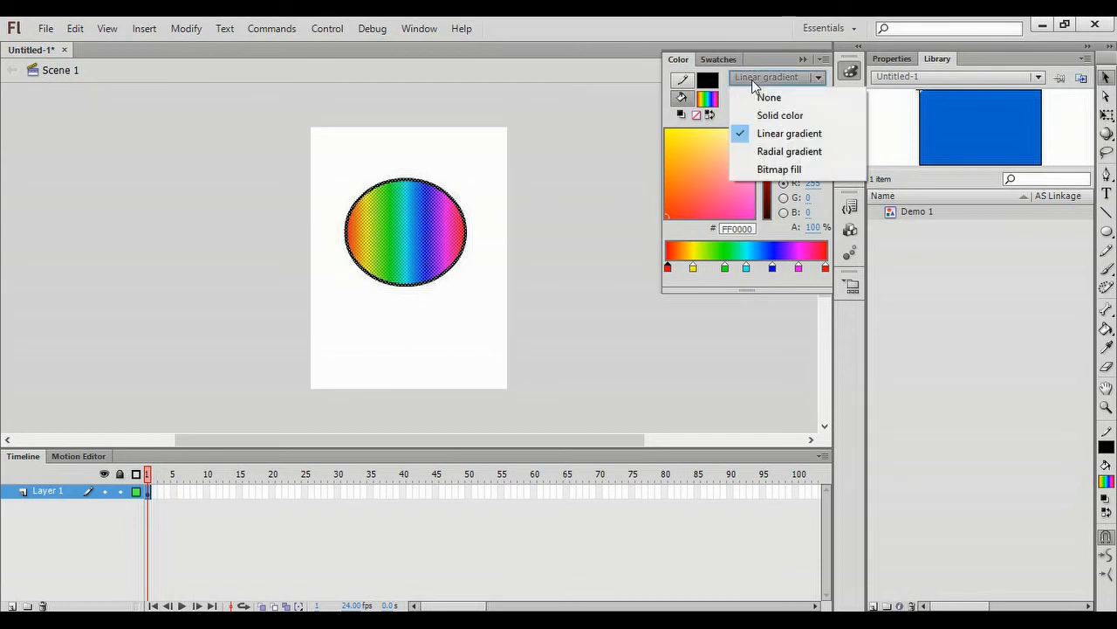
click(764, 153)
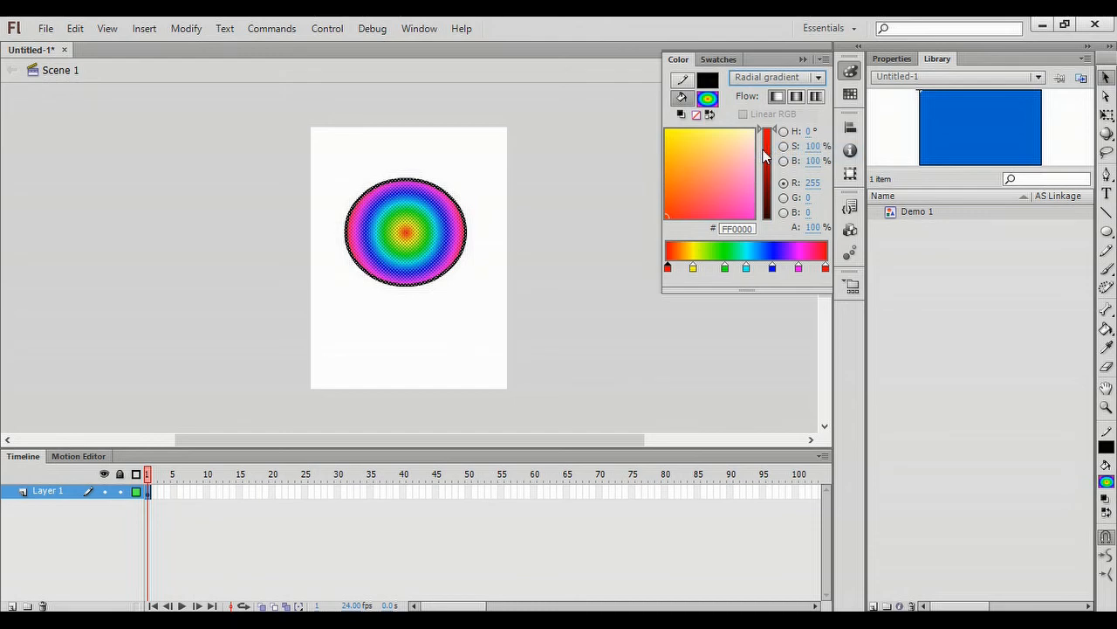
Recolor the radial gradient's first stop to FF38AA, shift the middle stops toward the center, and add stops of 0023FF and FF0086.
mouse_move(730, 141)
mouse_down()
mouse_move(703, 160)
mouse_move(694, 188)
mouse_move(726, 202)
mouse_move(706, 183)
mouse_move(680, 203)
mouse_move(678, 171)
mouse_move(724, 200)
mouse_up()
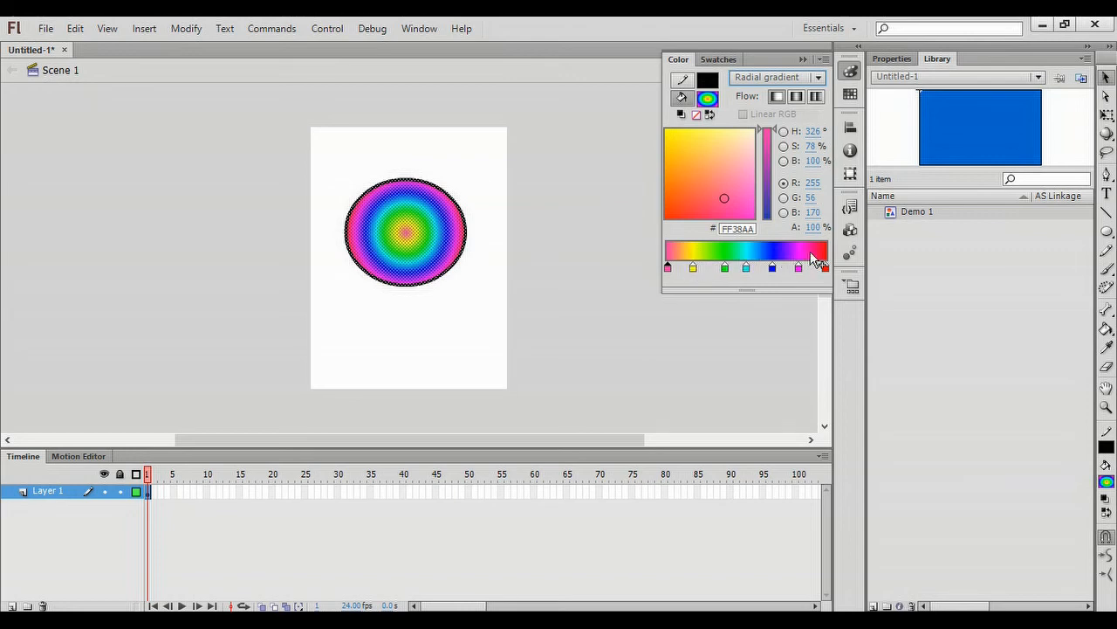
drag(797, 273, 763, 273)
drag(693, 270, 742, 269)
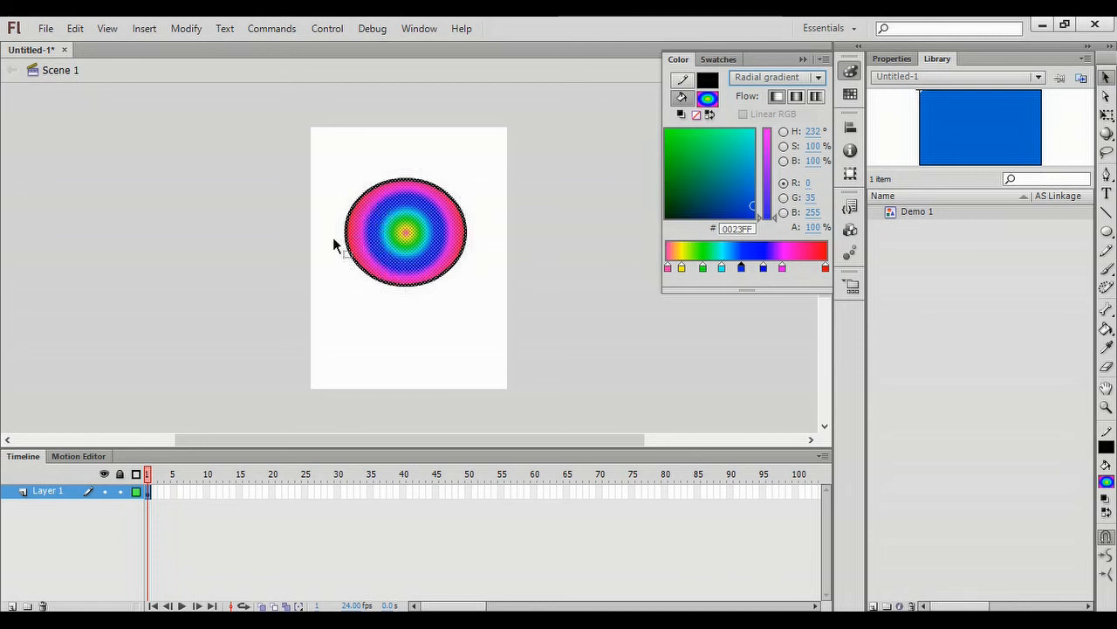
click(803, 267)
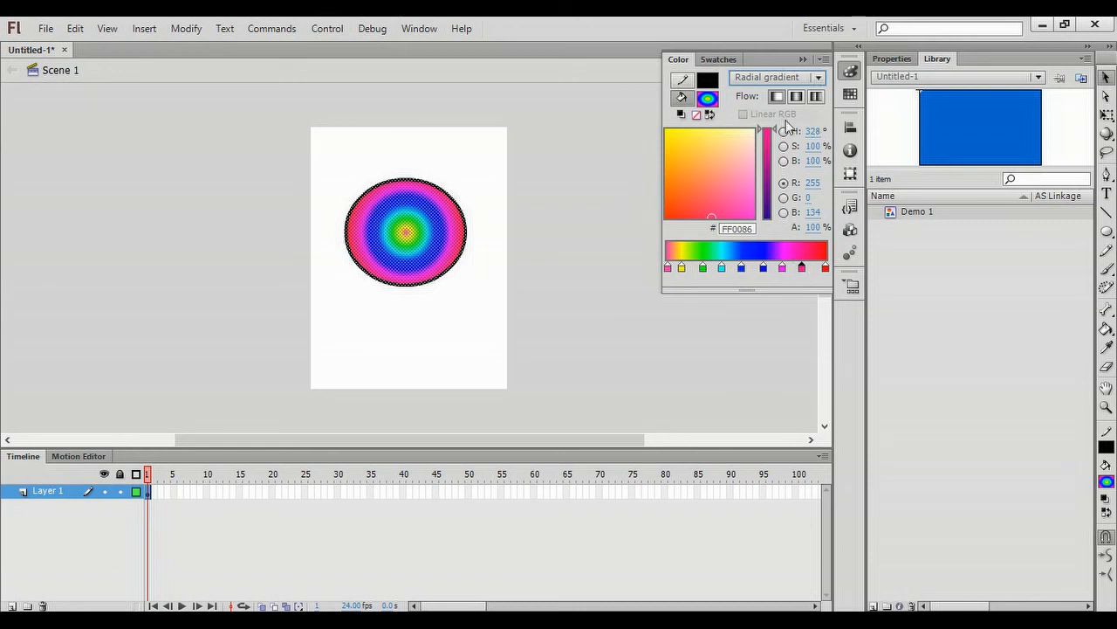
click(719, 322)
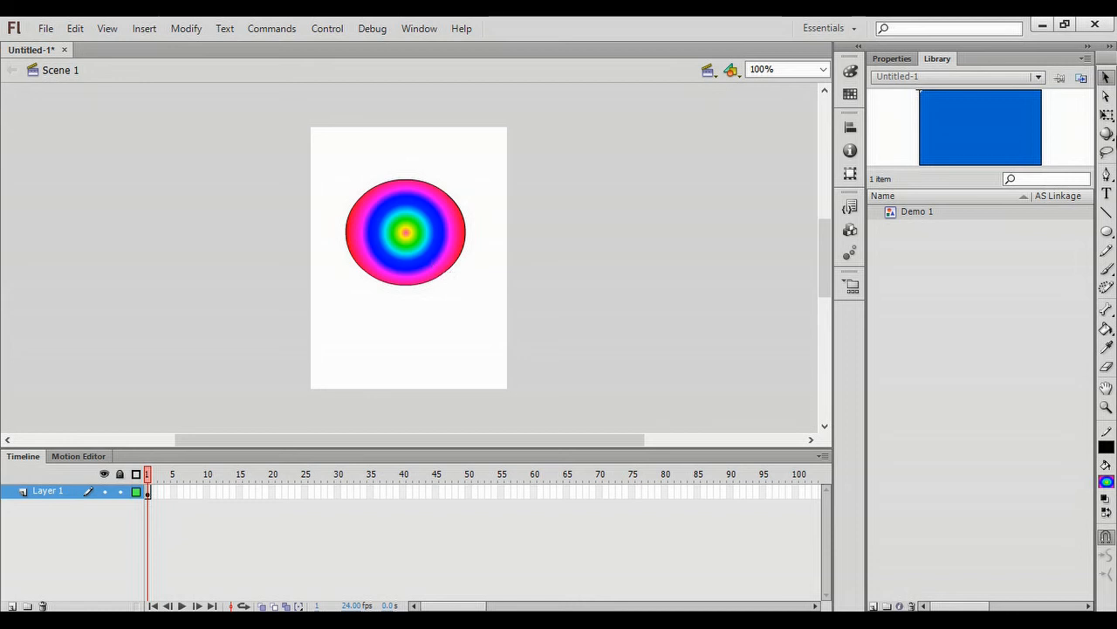
Narrow the oval's radial gradient horizontally and rotate it with the Gradient Transform tool.
click(1106, 116)
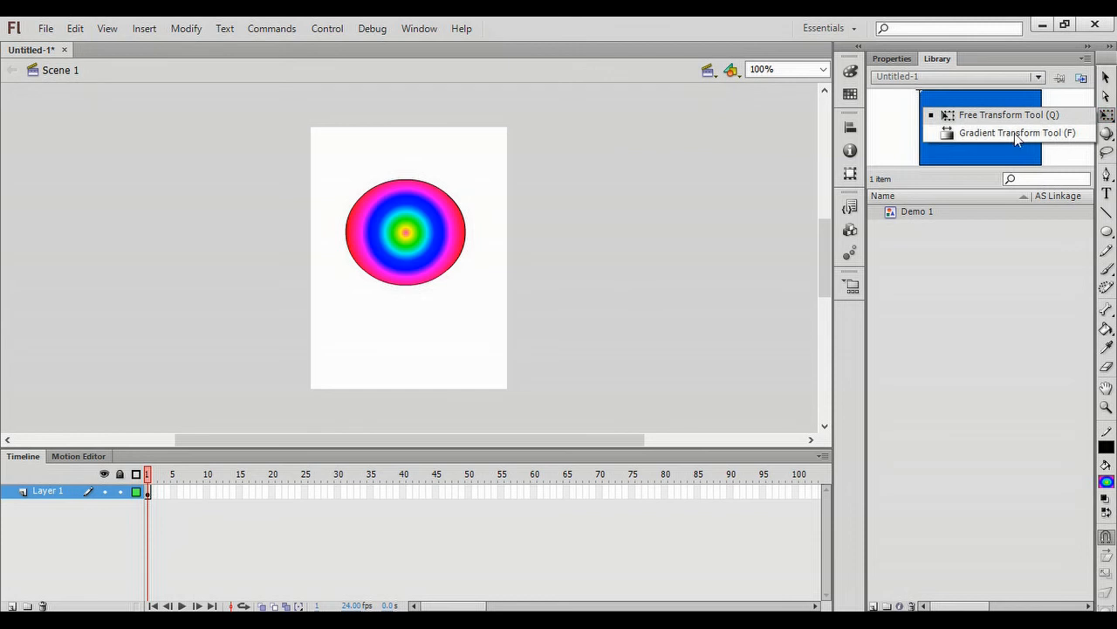
click(1014, 132)
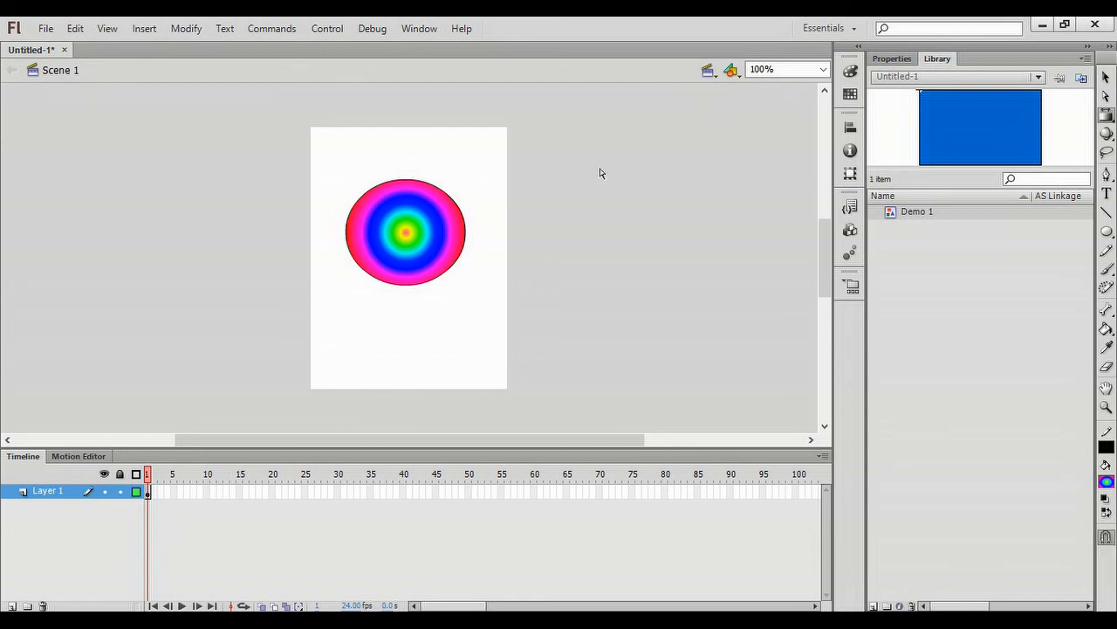
click(414, 233)
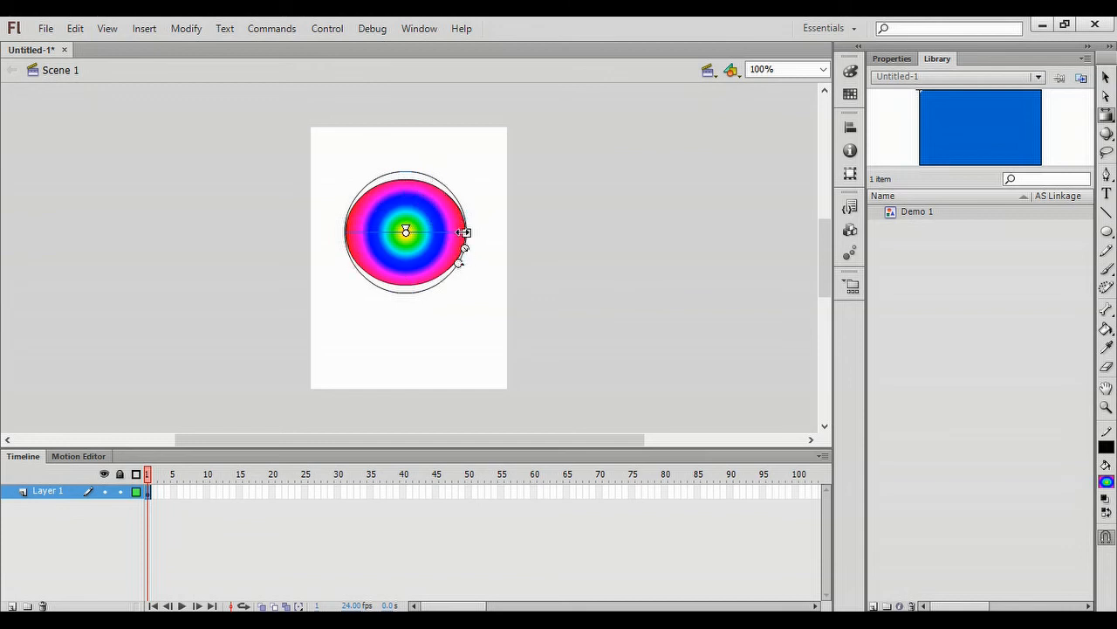
drag(466, 233, 375, 268)
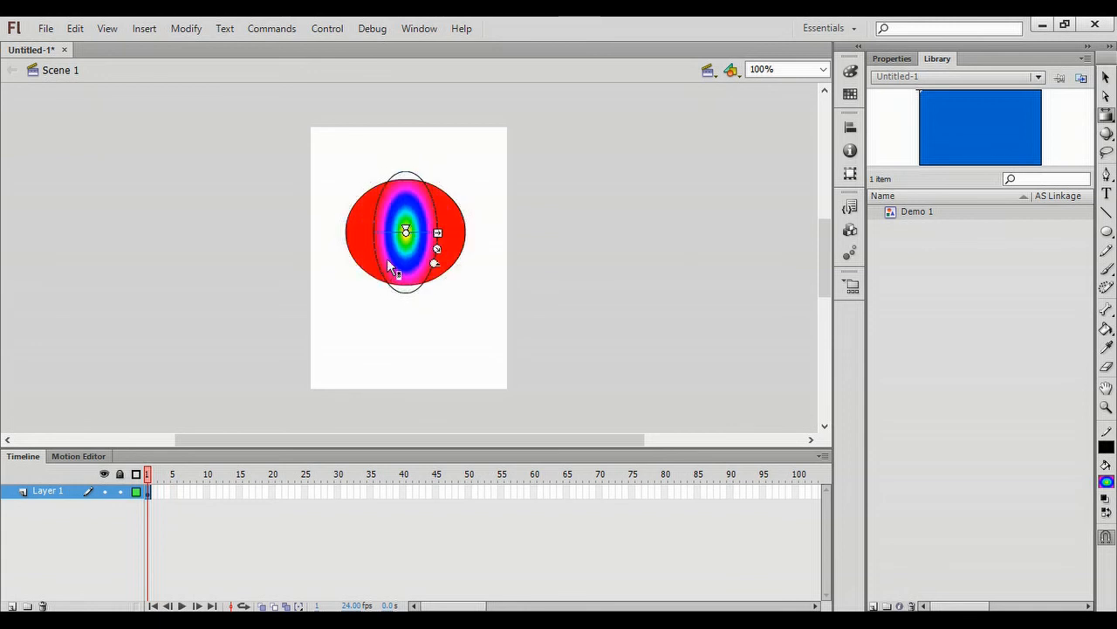
drag(434, 262, 448, 210)
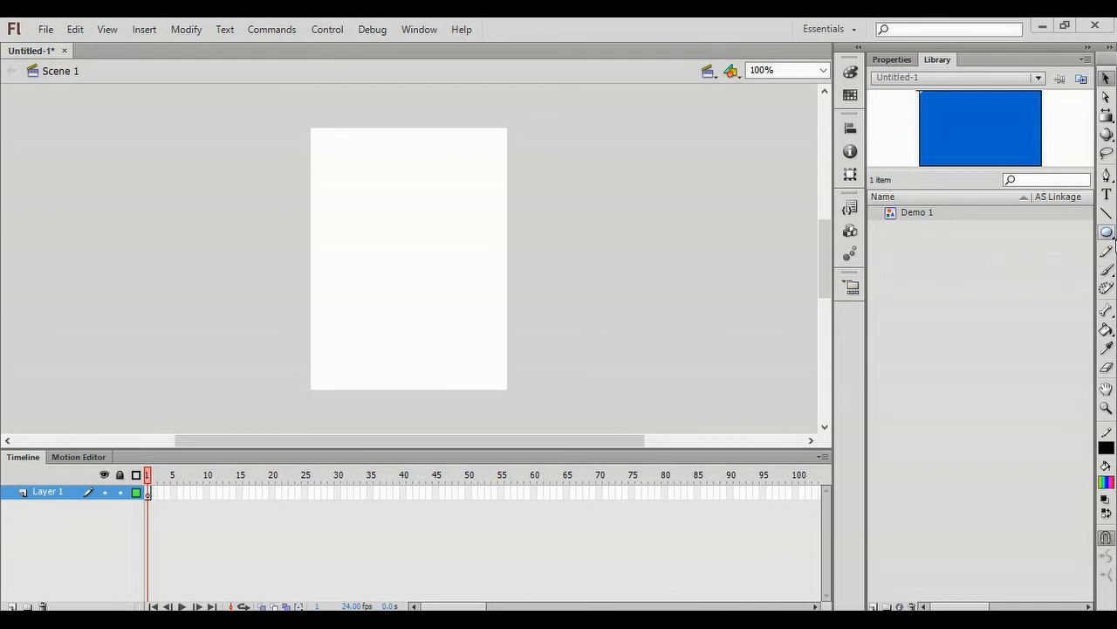
Draw a wide rectangle filled with the rainbow gradient across the middle of the stage using the Rectangle tool.
click(1107, 232)
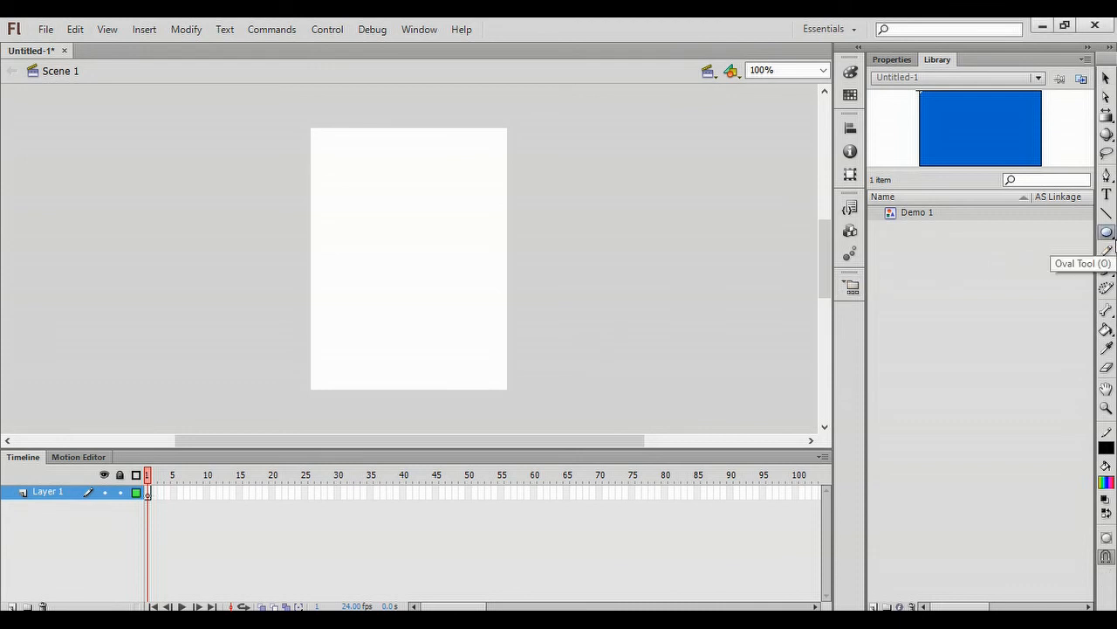
drag(1112, 243, 986, 229)
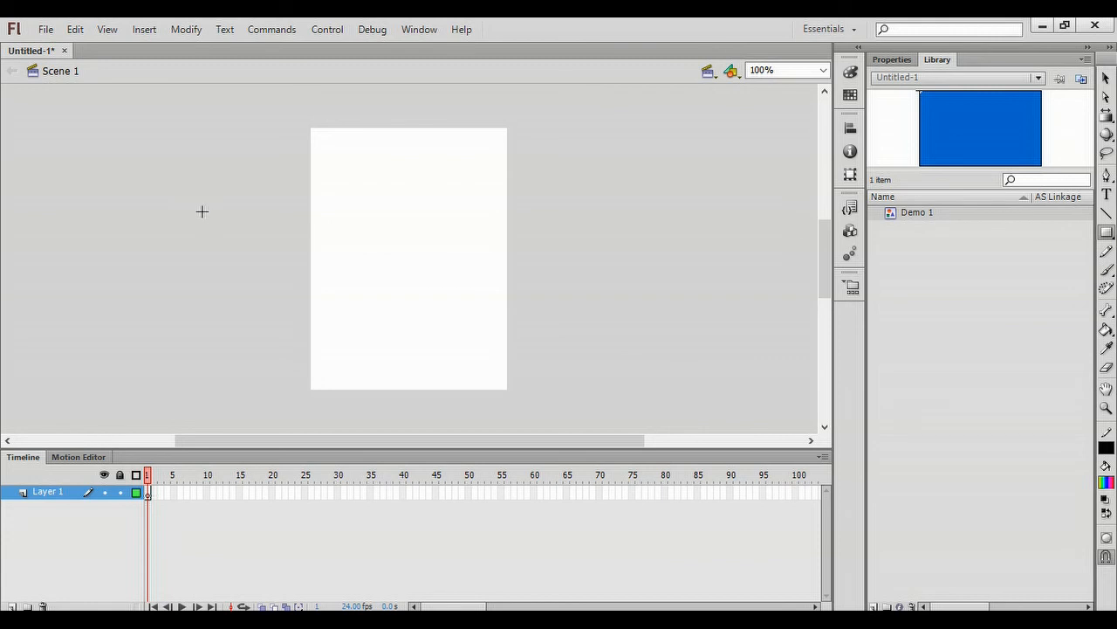
drag(324, 208, 486, 288)
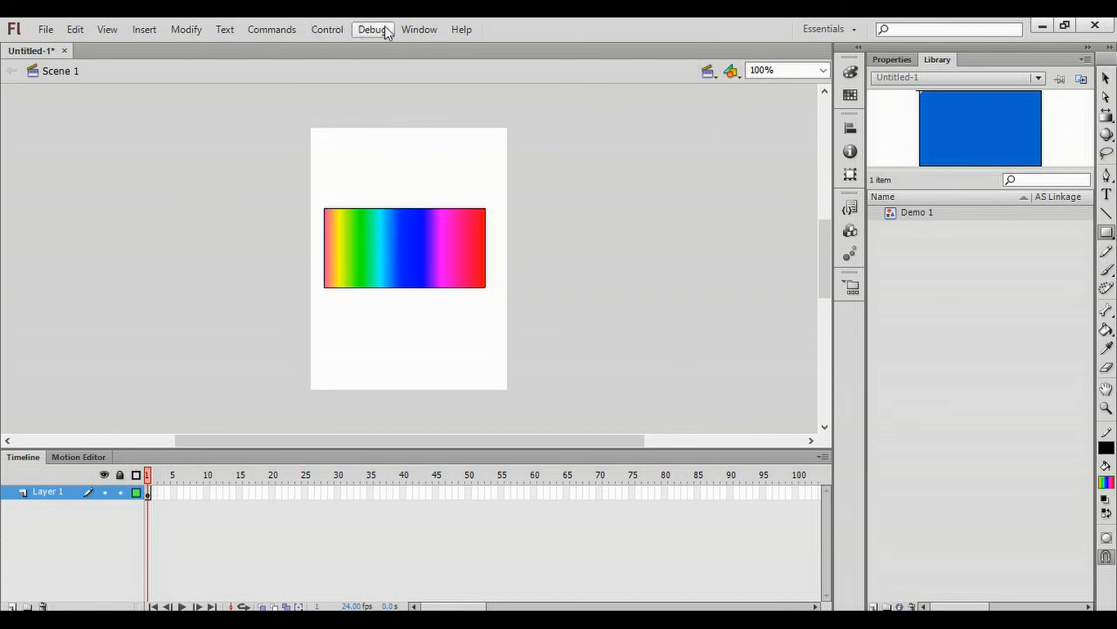
Set the fill color to the blue-to-black gradient preset, recolor its first stop to 00B68F, and make the gradient linear.
click(420, 31)
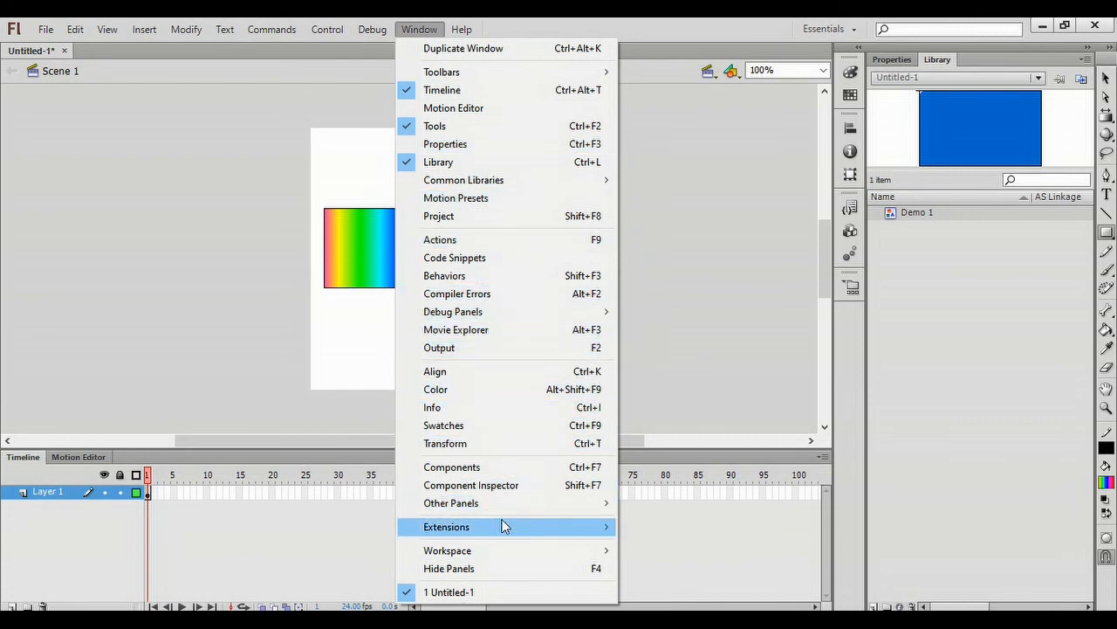
click(511, 391)
click(712, 103)
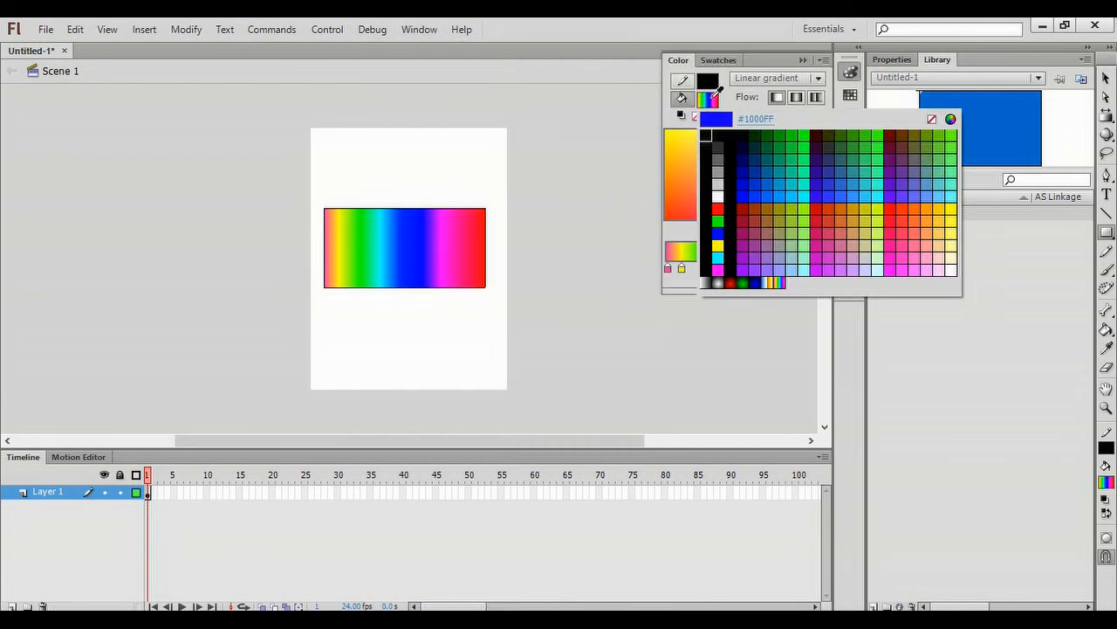
click(758, 281)
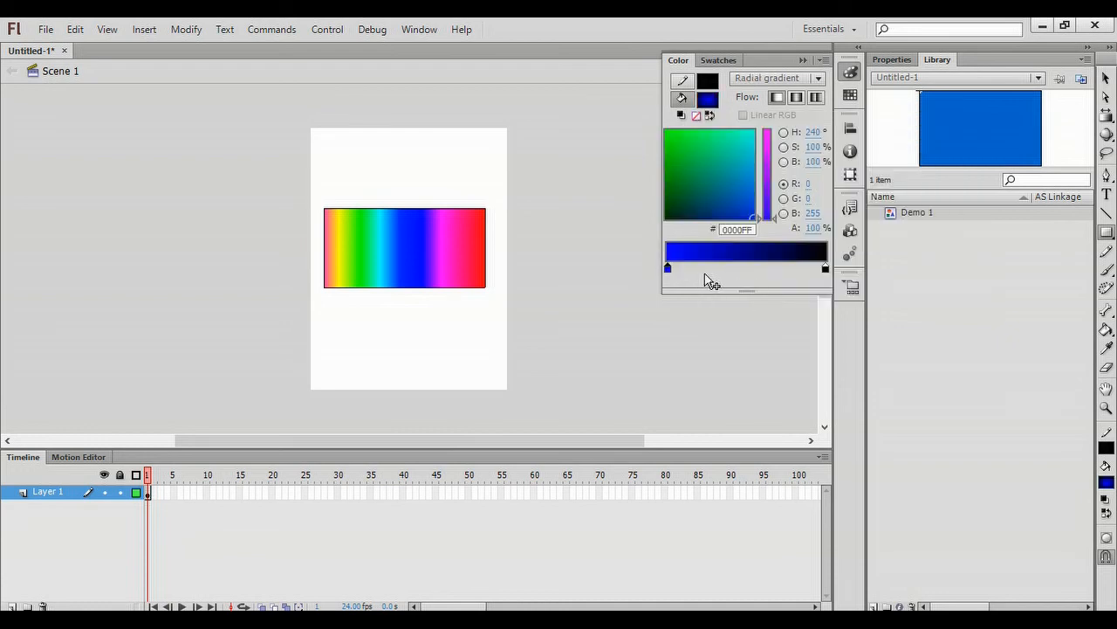
click(700, 155)
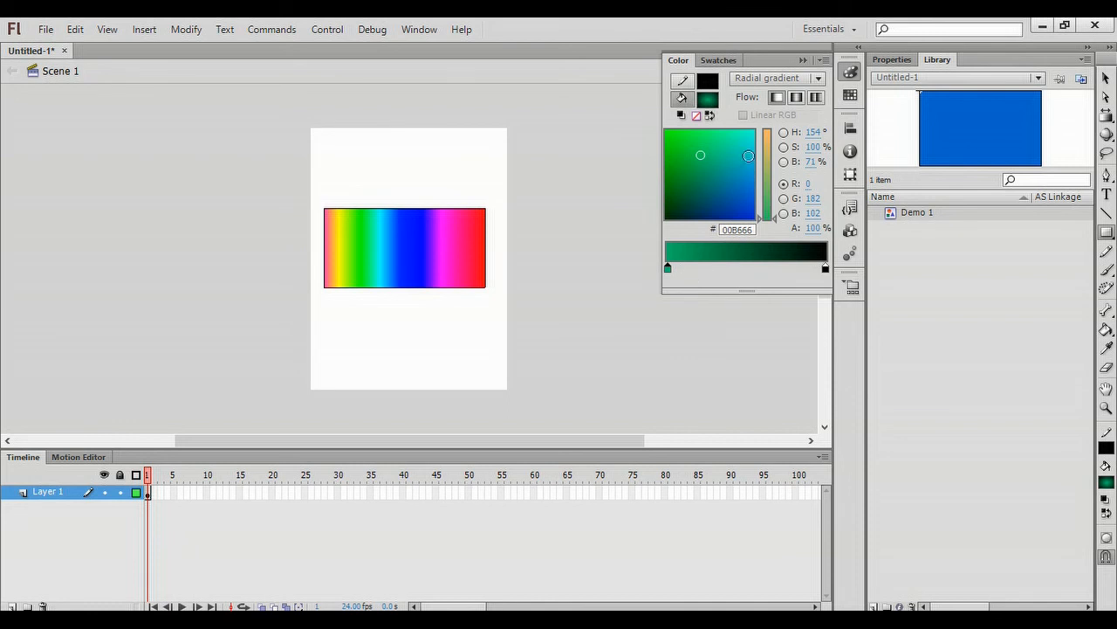
click(777, 78)
click(785, 136)
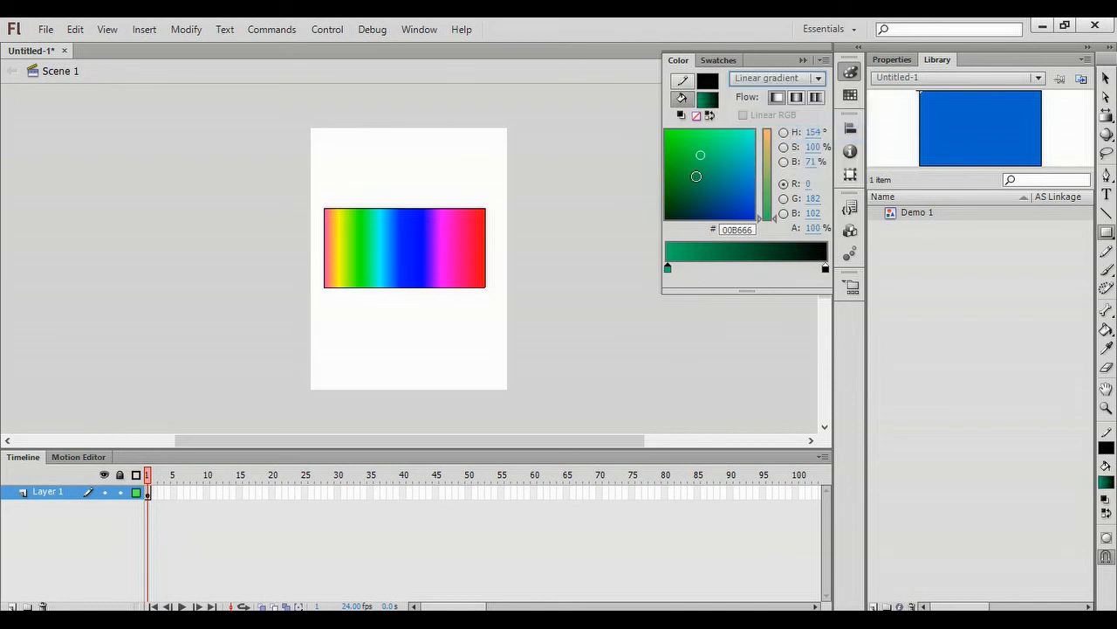
click(704, 175)
click(721, 180)
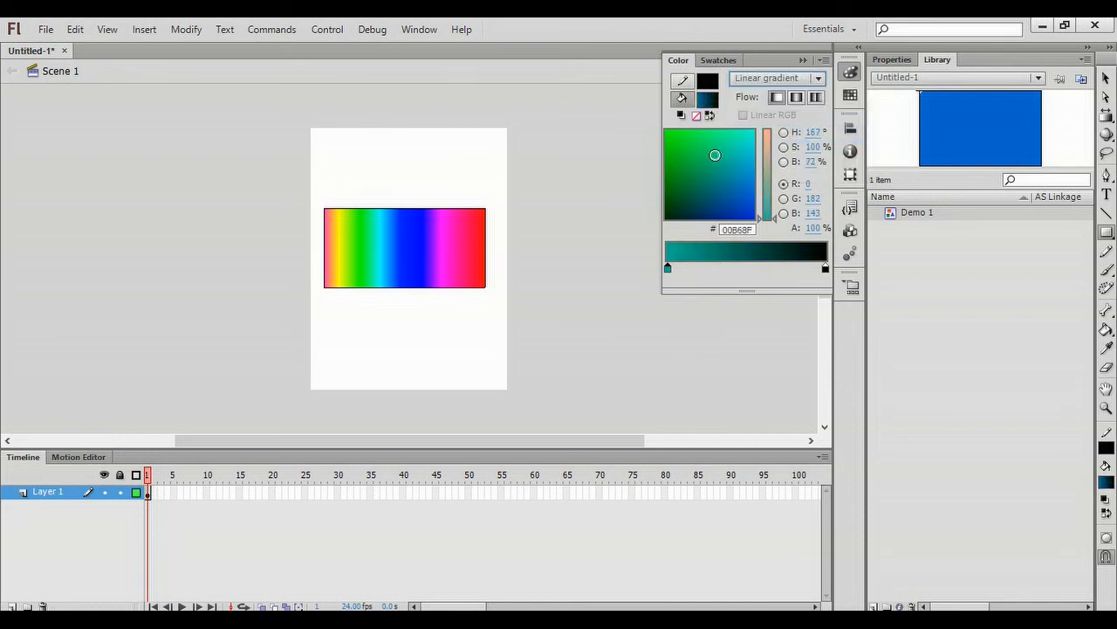
click(718, 329)
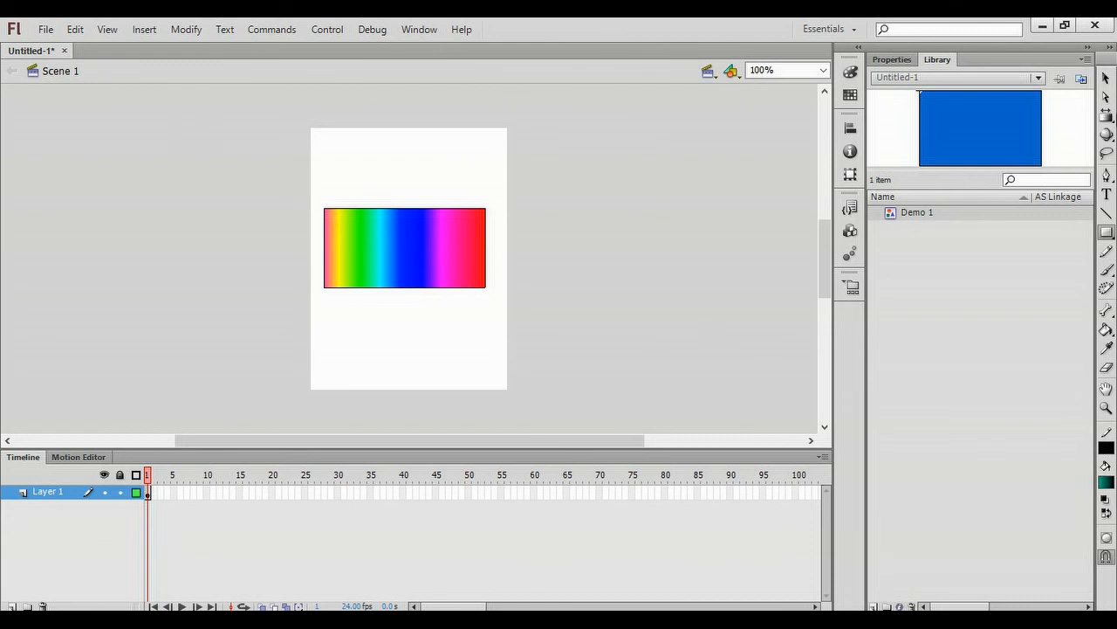
Select the whole rectangle and replace its rainbow fill with the green-to-black radial gradient preset.
click(1106, 78)
drag(311, 178, 498, 332)
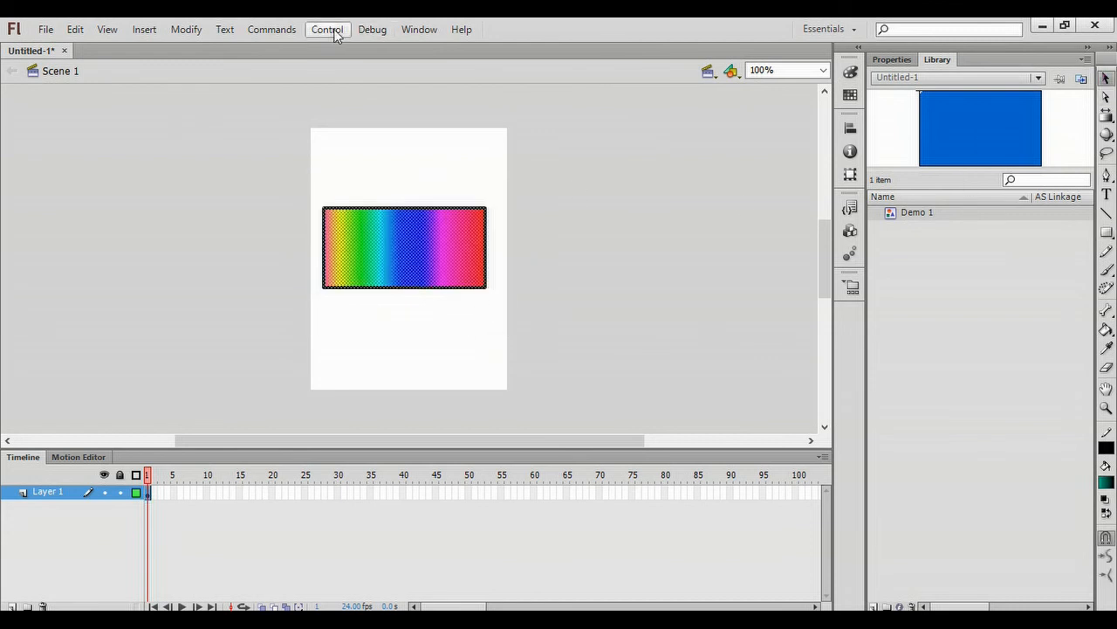
click(419, 29)
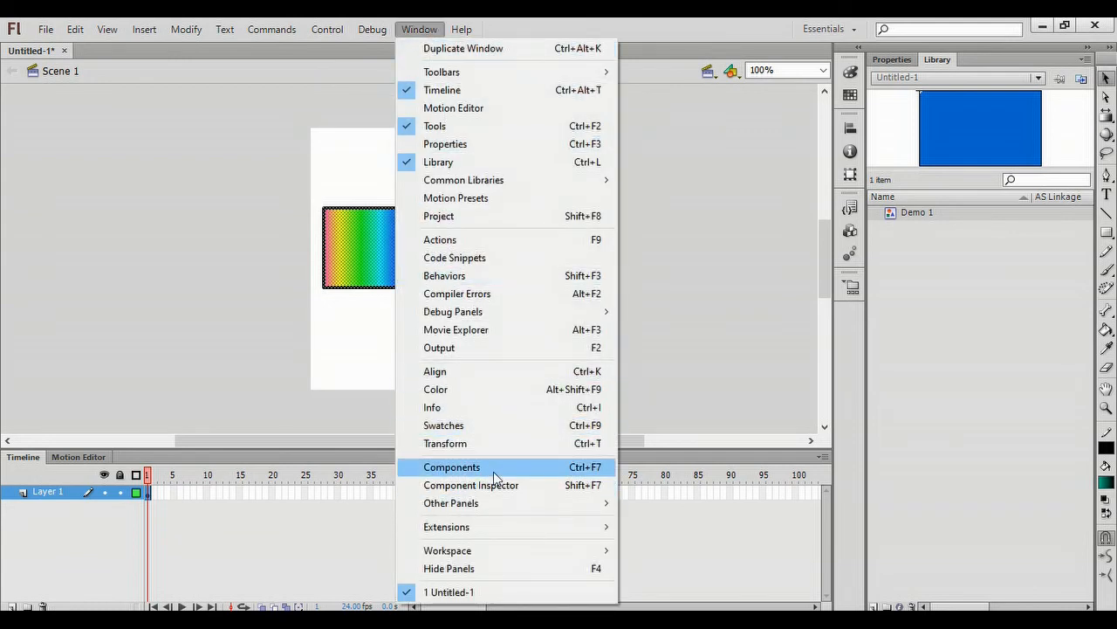
click(507, 391)
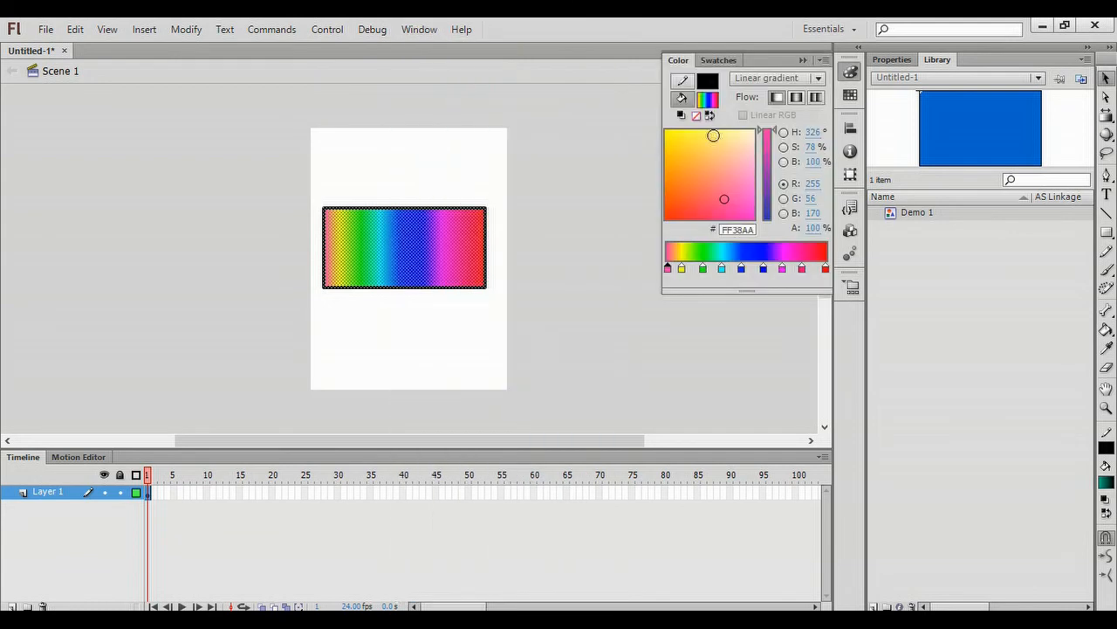
click(768, 78)
click(768, 133)
click(707, 97)
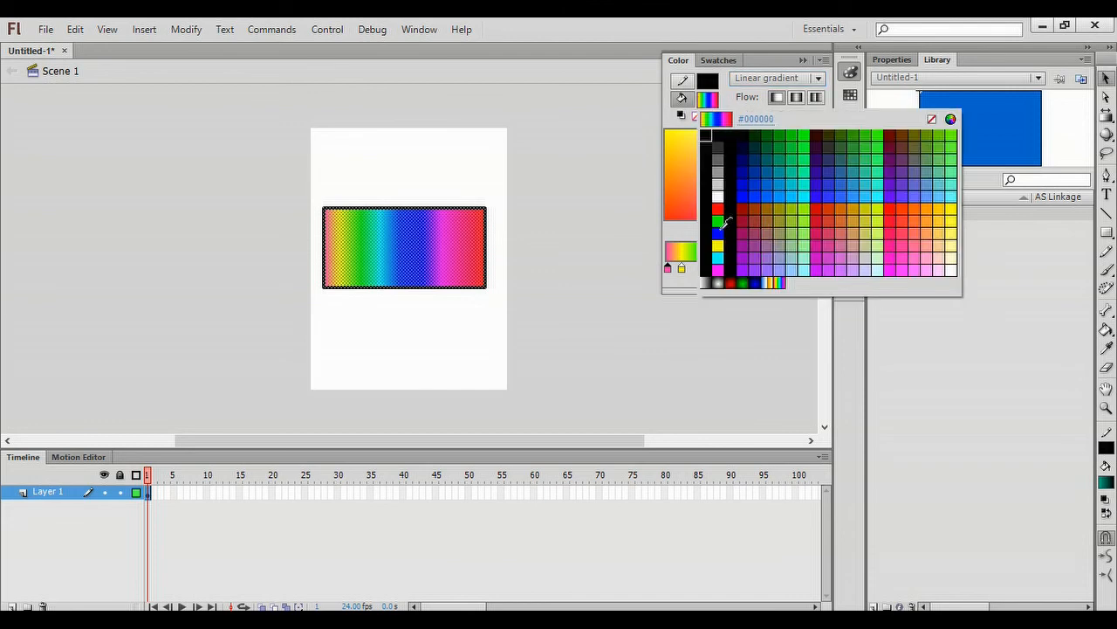
click(742, 283)
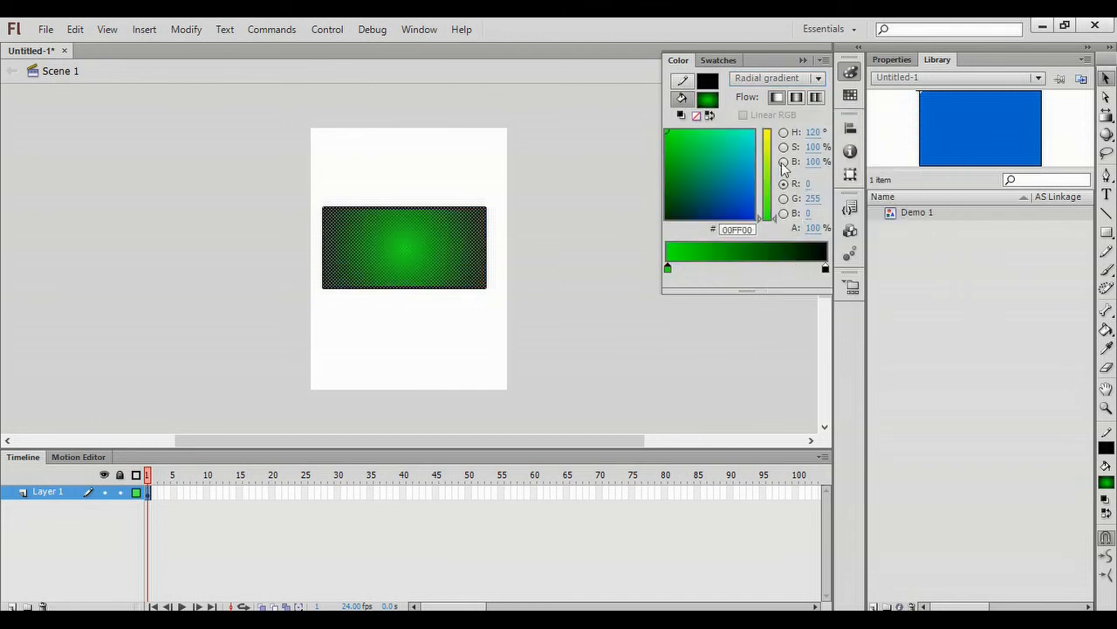
click(628, 157)
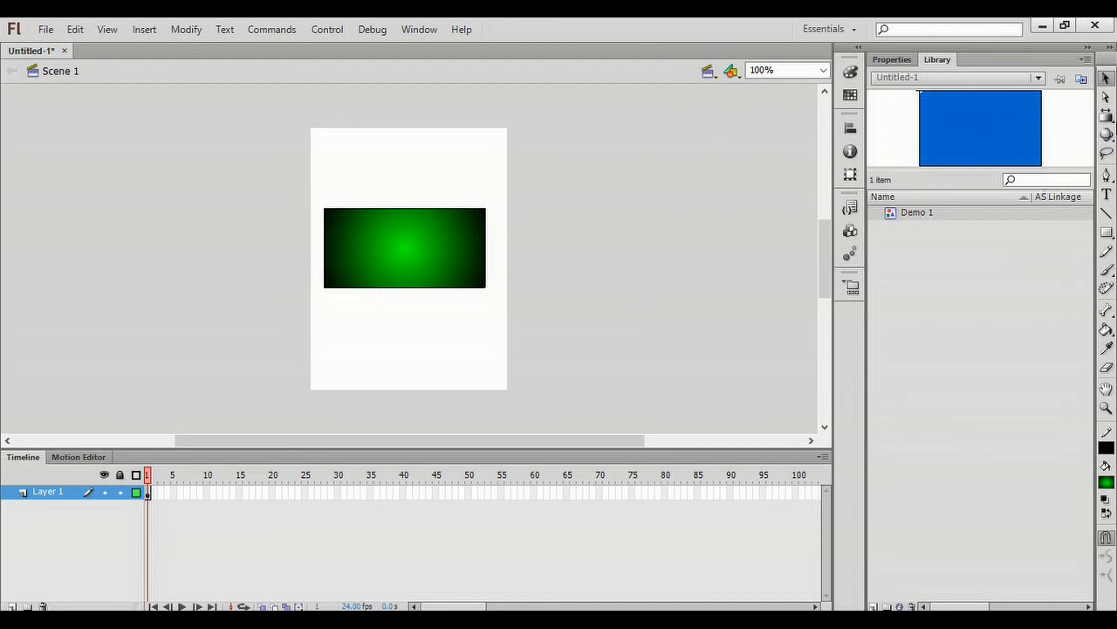
Slightly narrow the rectangle's green radial gradient and rotate it clockwise with the Gradient Transform tool.
click(1107, 119)
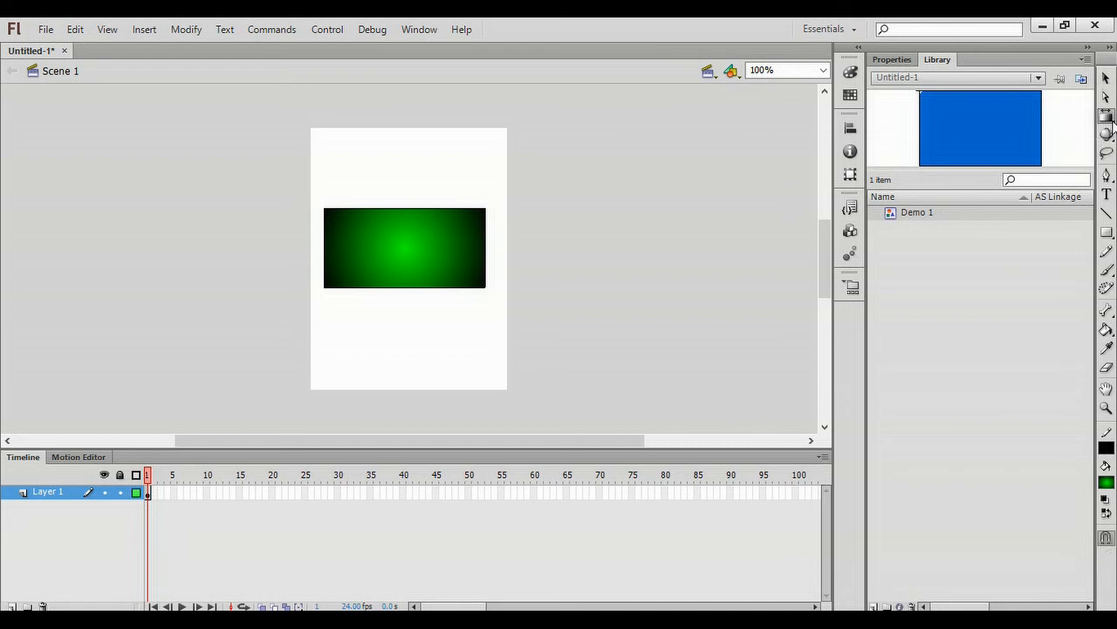
click(413, 261)
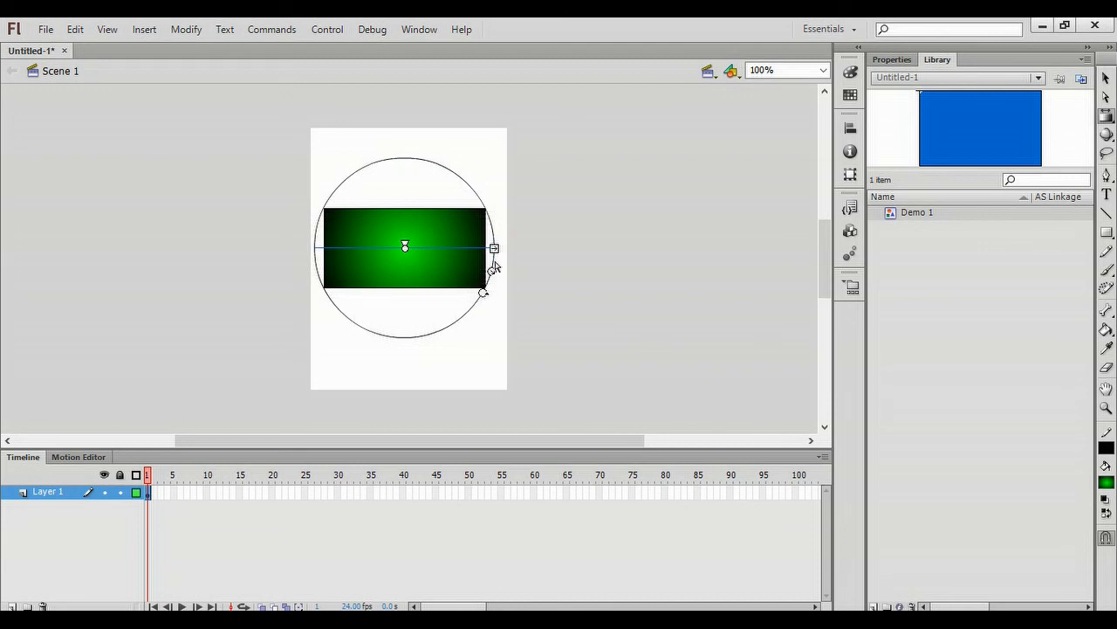
mouse_move(494, 248)
mouse_down()
mouse_move(449, 249)
mouse_move(488, 249)
mouse_up()
drag(474, 290, 427, 328)
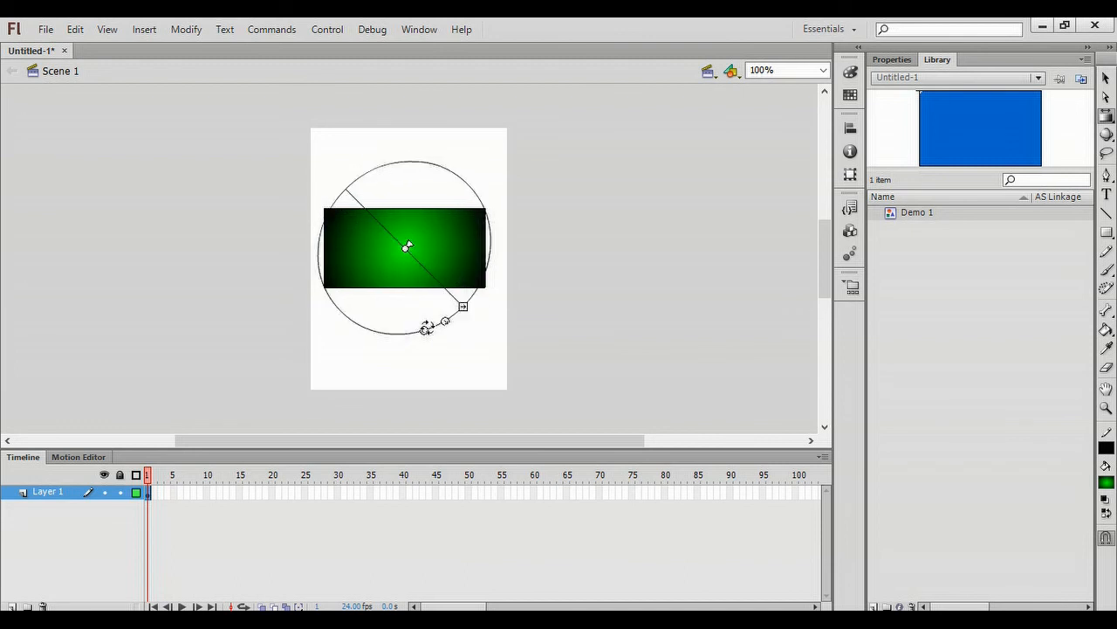
drag(427, 328, 407, 333)
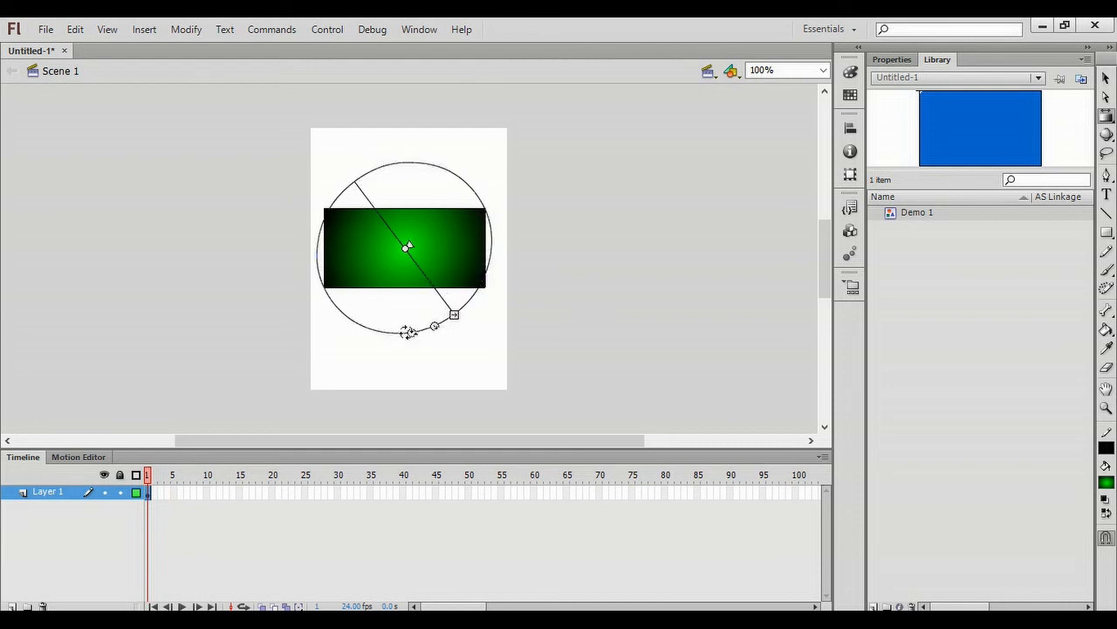